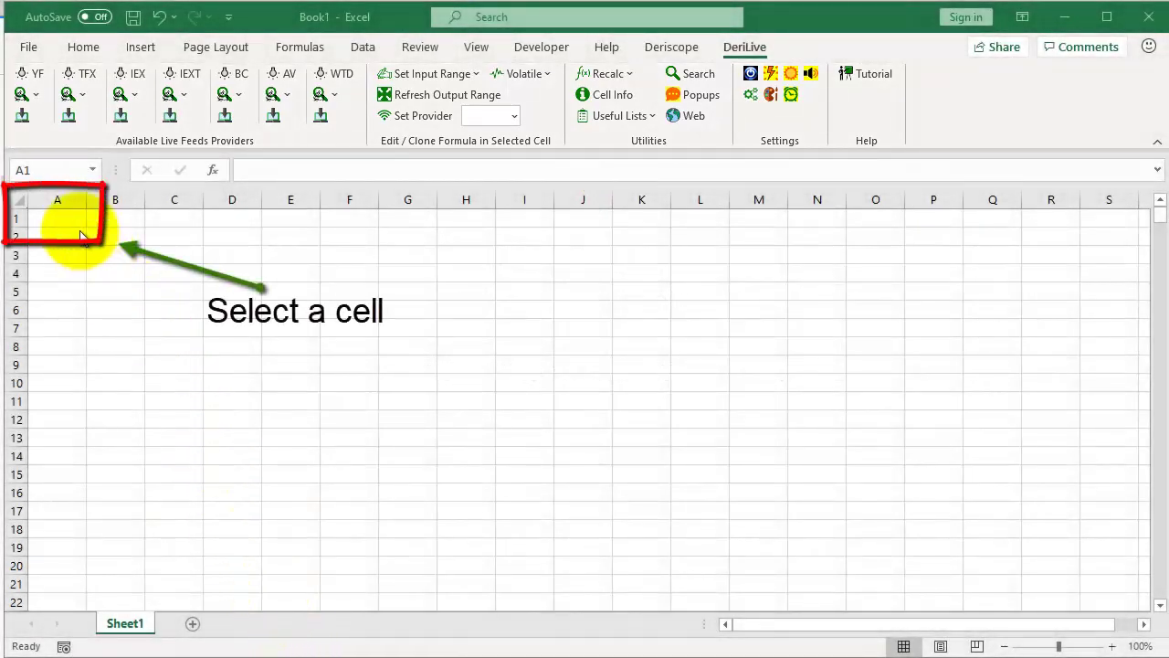
# Paste the Yahoo Finance (YF) quick-start formula for live data for one symbol into cell A1
pyautogui.click(72, 221)
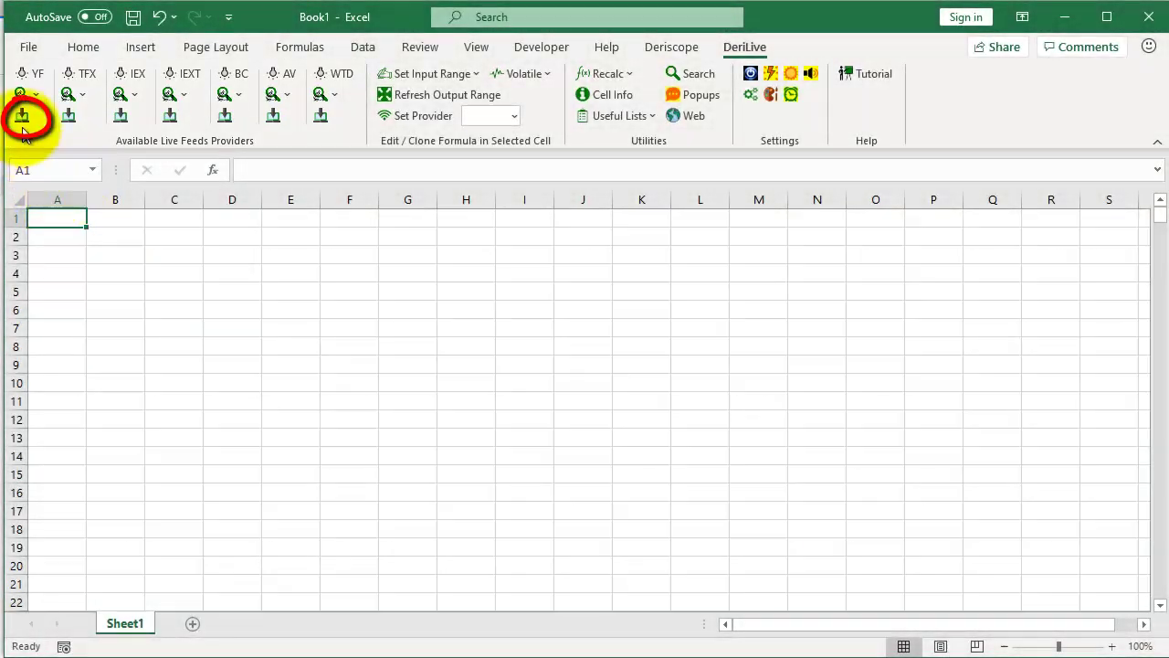
pyautogui.click(22, 117)
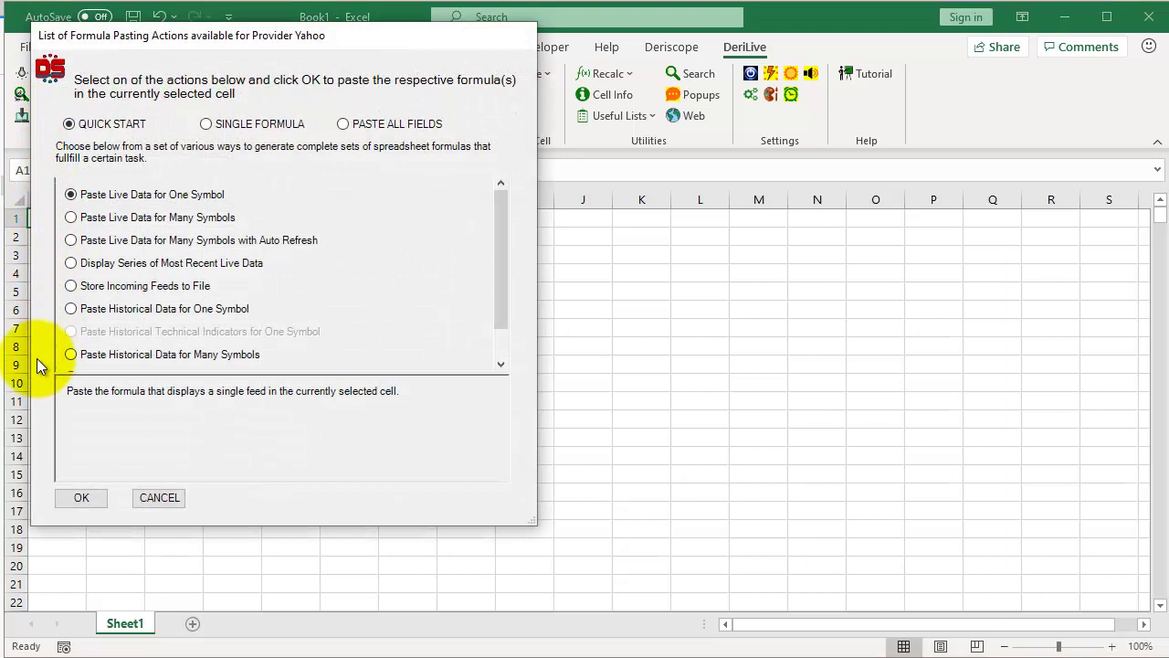
pyautogui.click(79, 499)
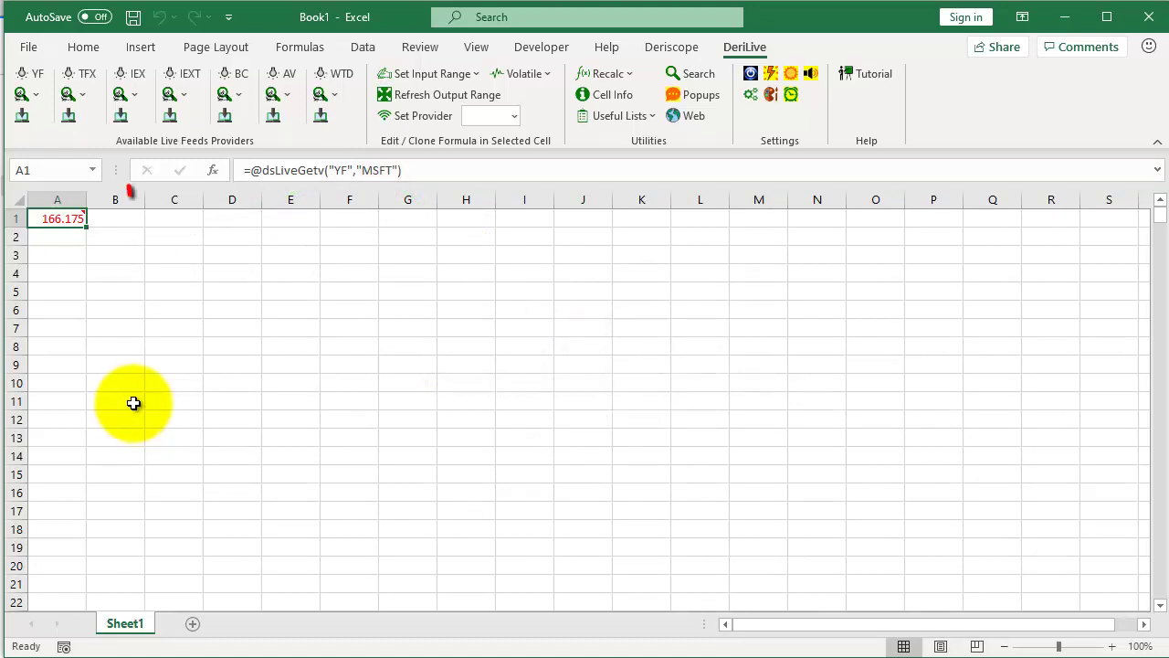
# Paste the Yahoo Finance quick-start live data for many symbols at cell C1, using the Demo Symbols list
pyautogui.click(173, 220)
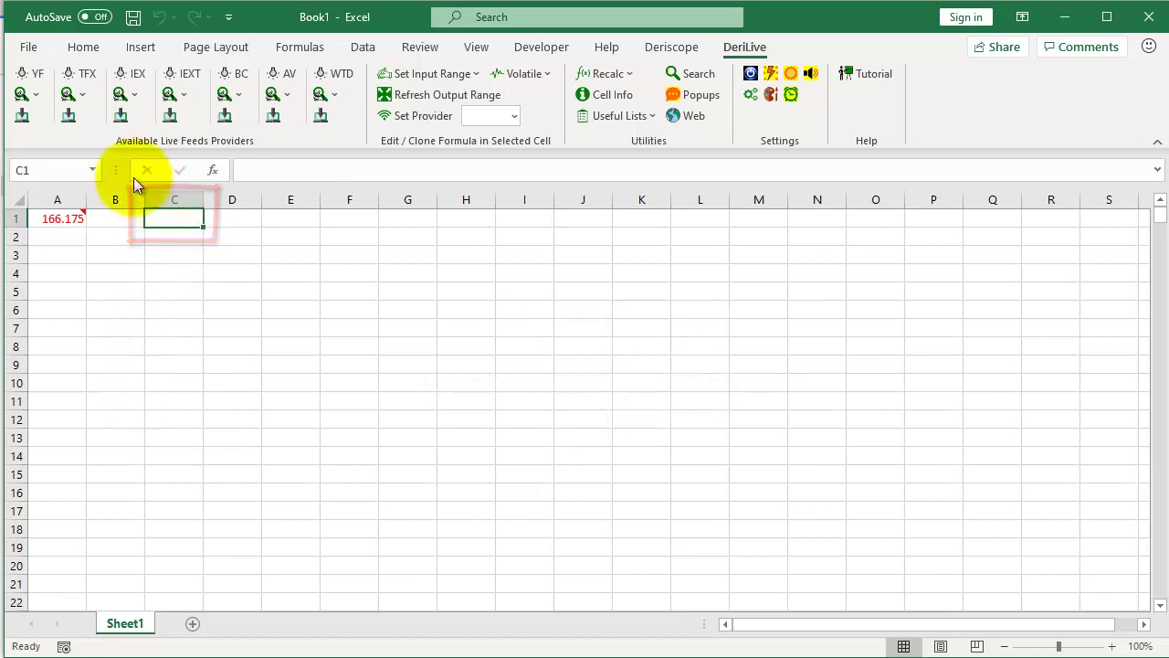
pyautogui.click(20, 115)
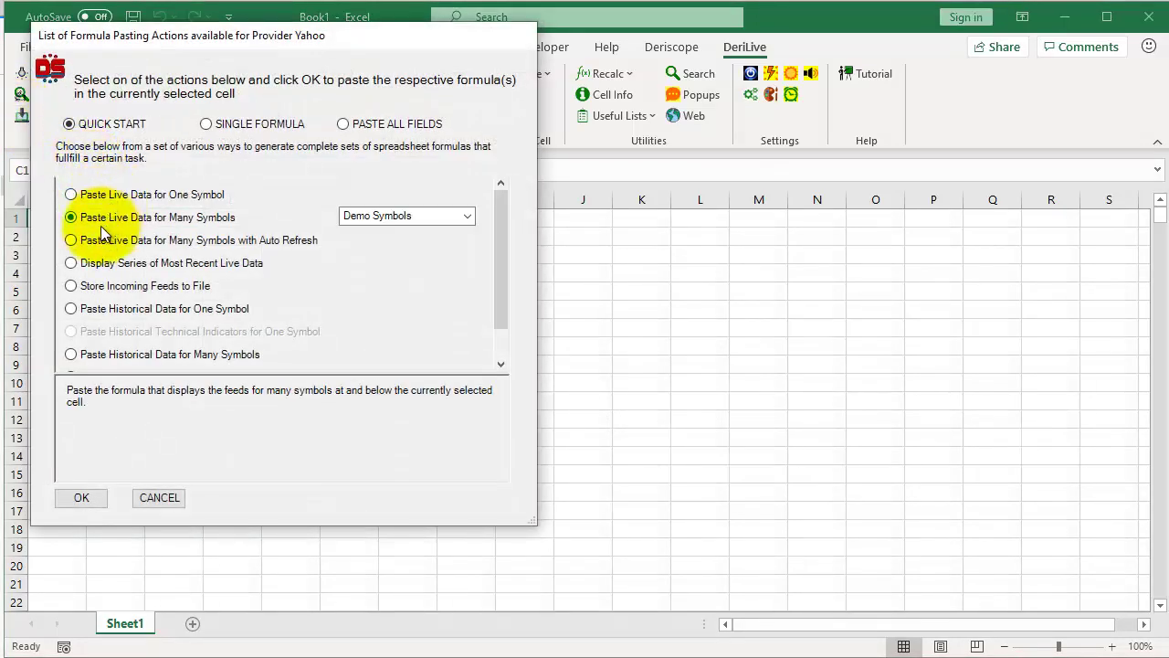
pyautogui.click(64, 497)
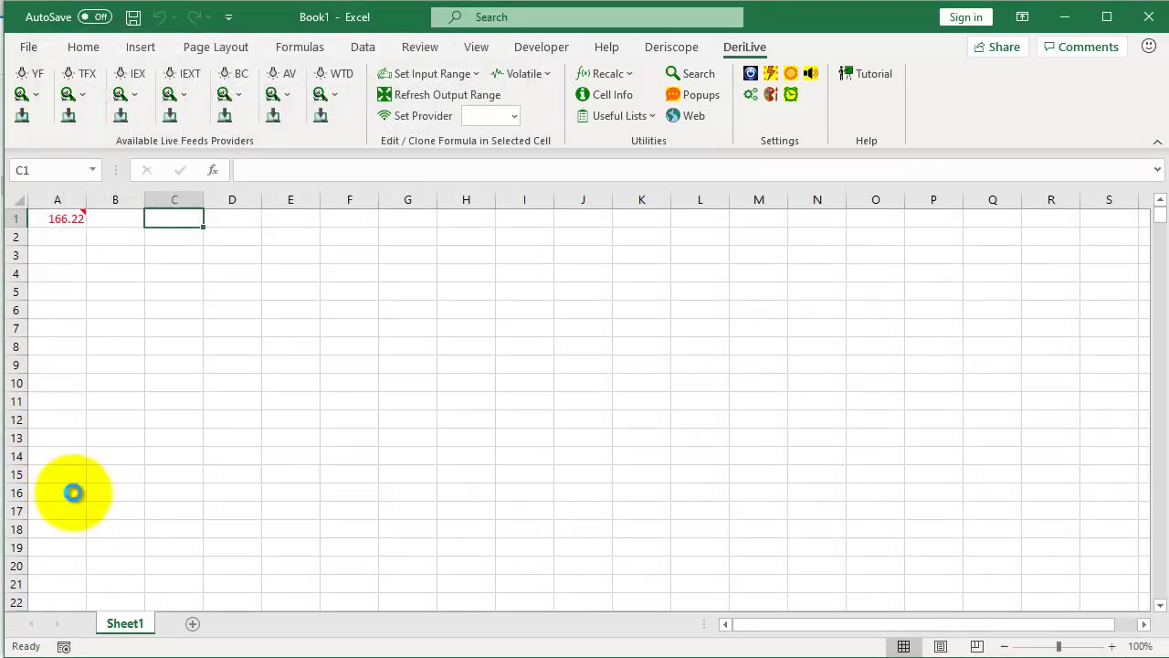
# Examine which symbol and field ranges the array formula in the price and time columns references
pyautogui.moveTo(292, 240)
pyautogui.mouseDown()
pyautogui.moveTo(339, 274)
pyautogui.moveTo(373, 436)
pyautogui.moveTo(382, 605)
pyautogui.mouseUp()
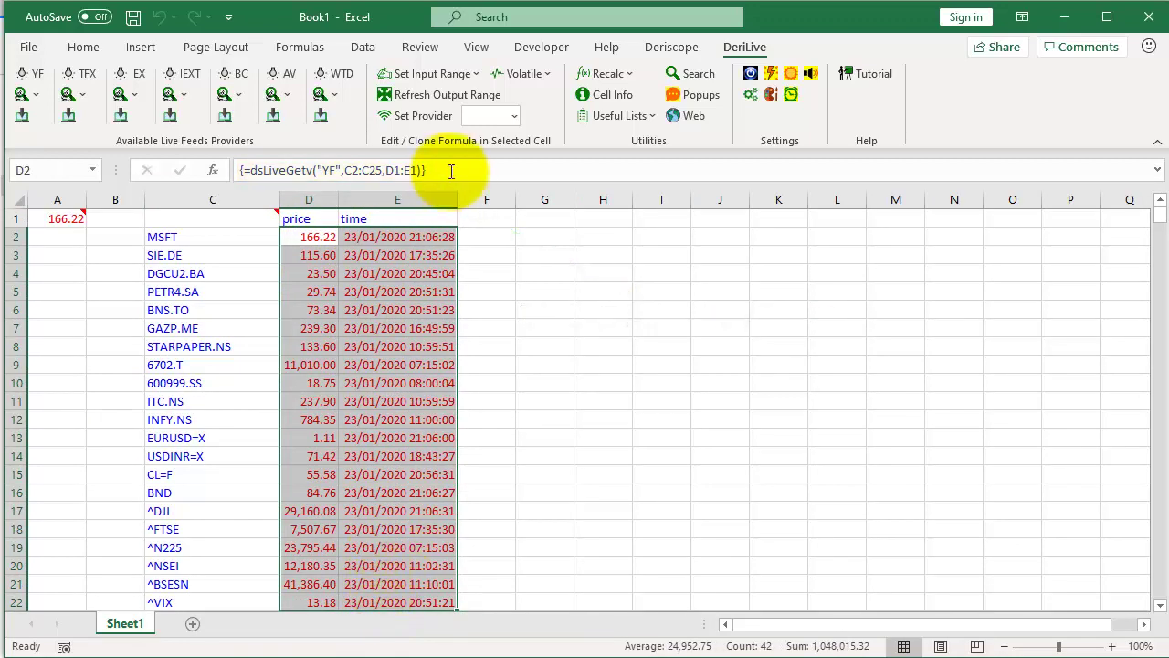
pyautogui.click(449, 171)
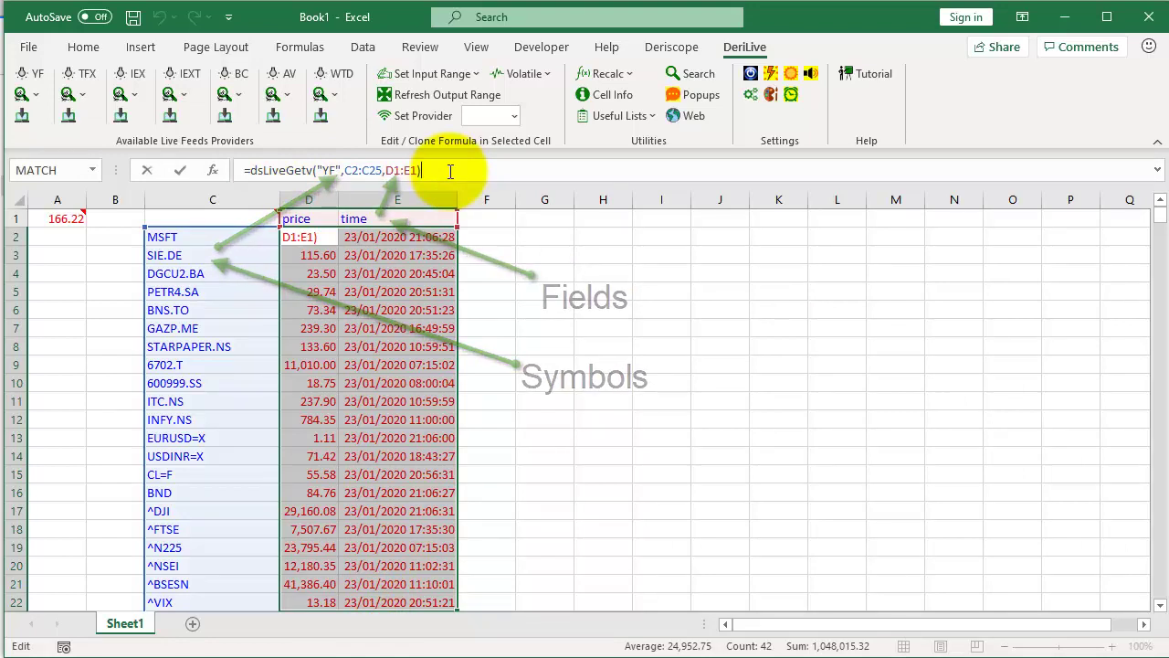
pyautogui.hotkey('ctrl', 'shift', 'Return')
pyautogui.click(517, 301)
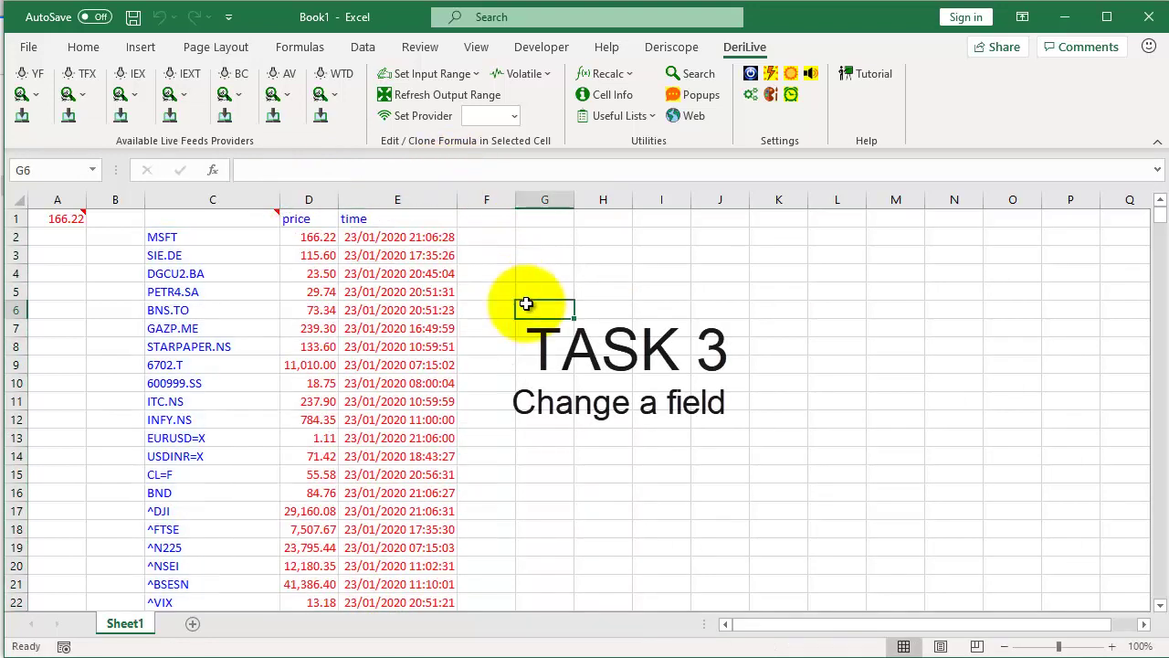
# Change the field in header cell E1 to volume
pyautogui.click(438, 217)
pyautogui.click(465, 220)
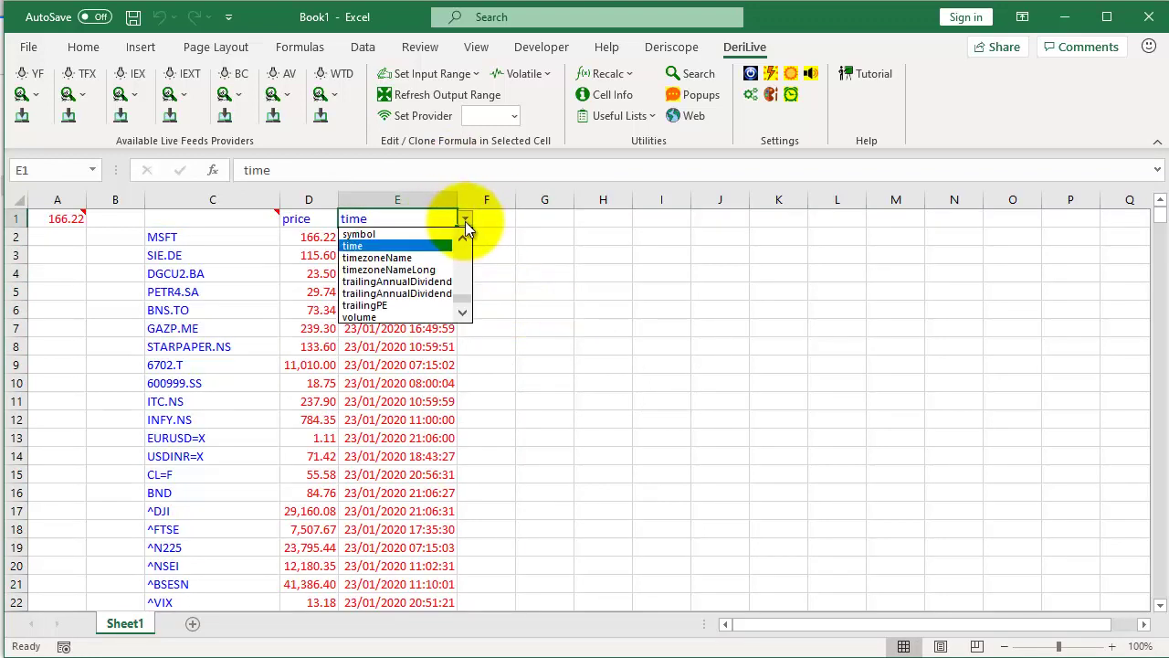
pyautogui.click(422, 317)
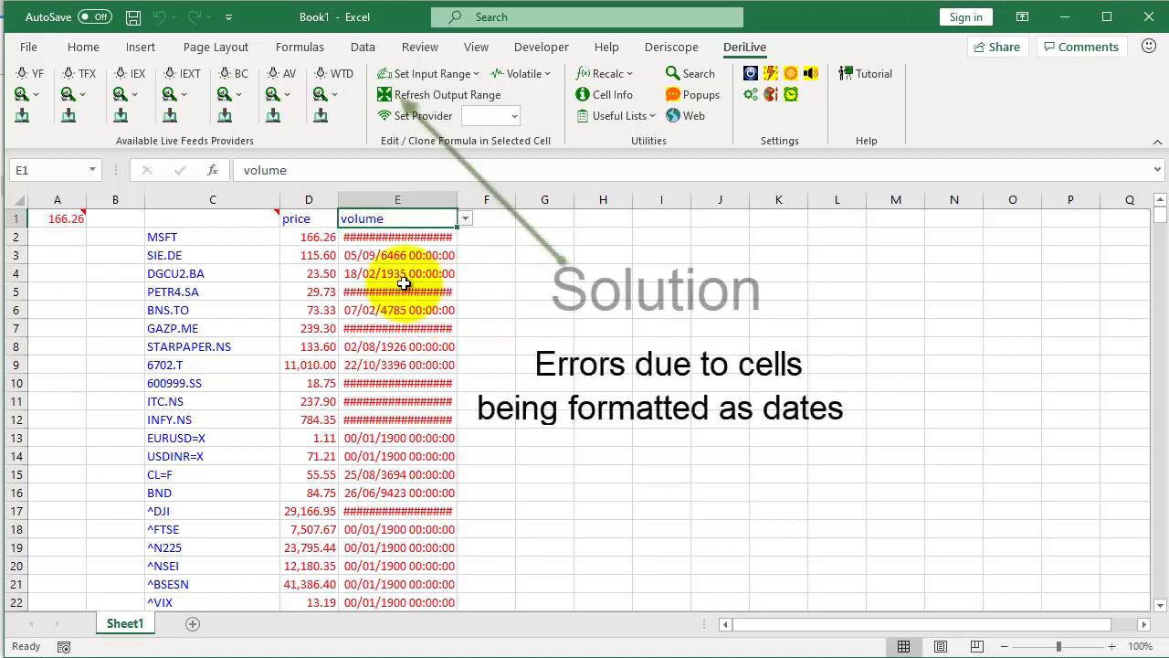
# Refresh the output range of the live data formula and autofit the width of column E
pyautogui.click(324, 271)
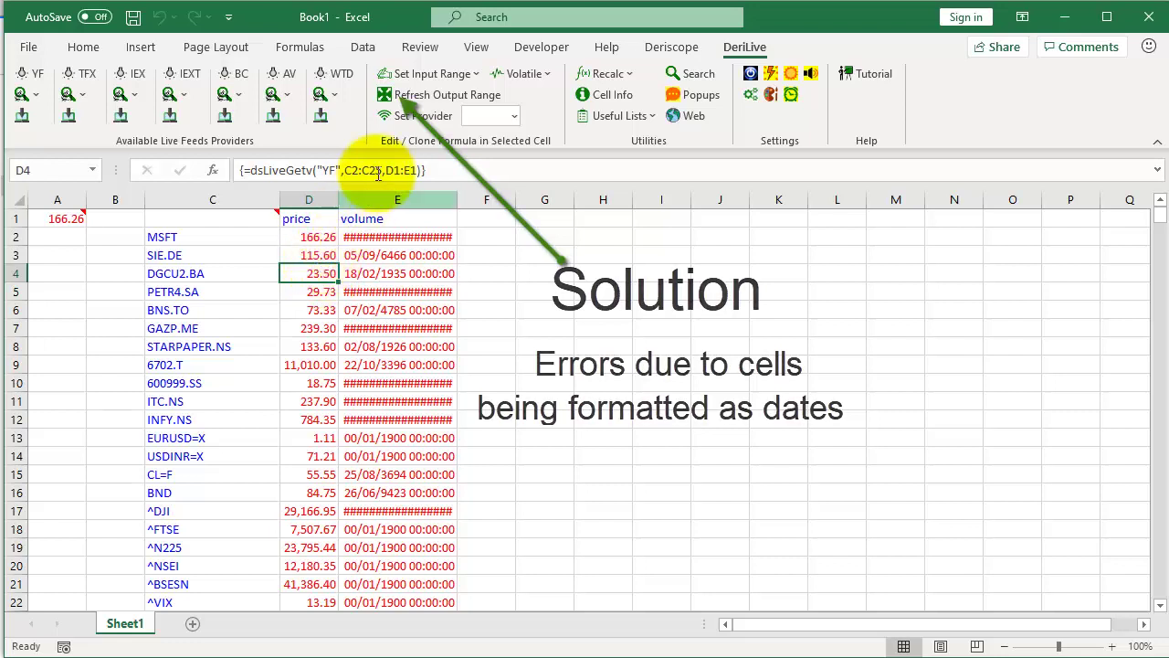
pyautogui.click(422, 97)
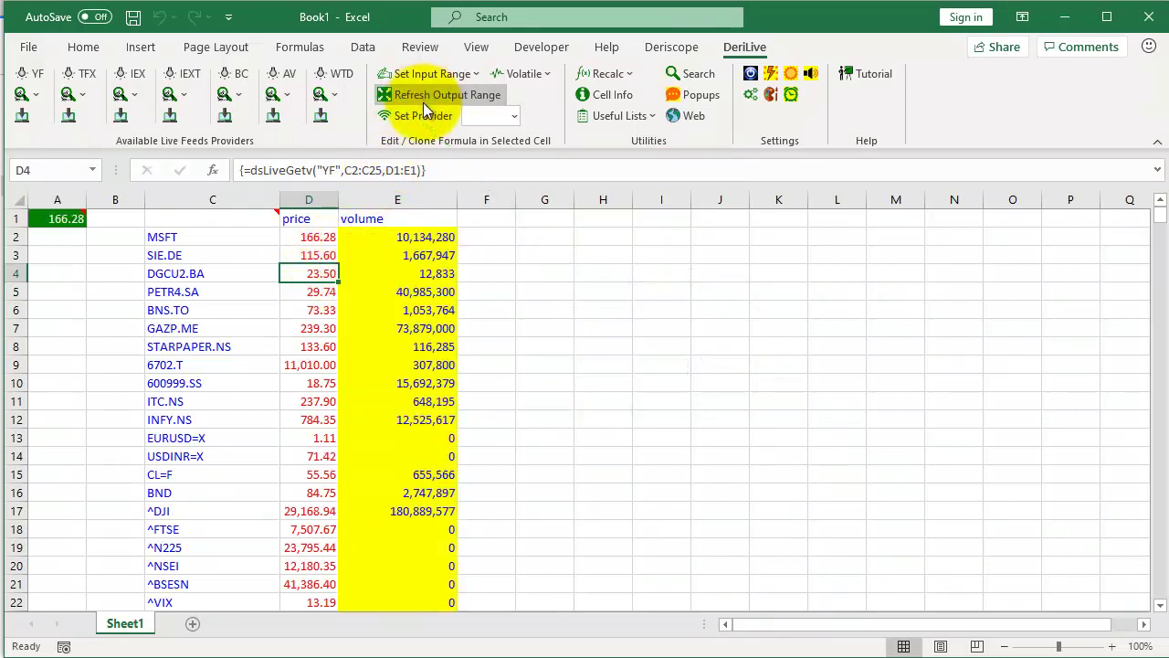
pyautogui.doubleClick(455, 203)
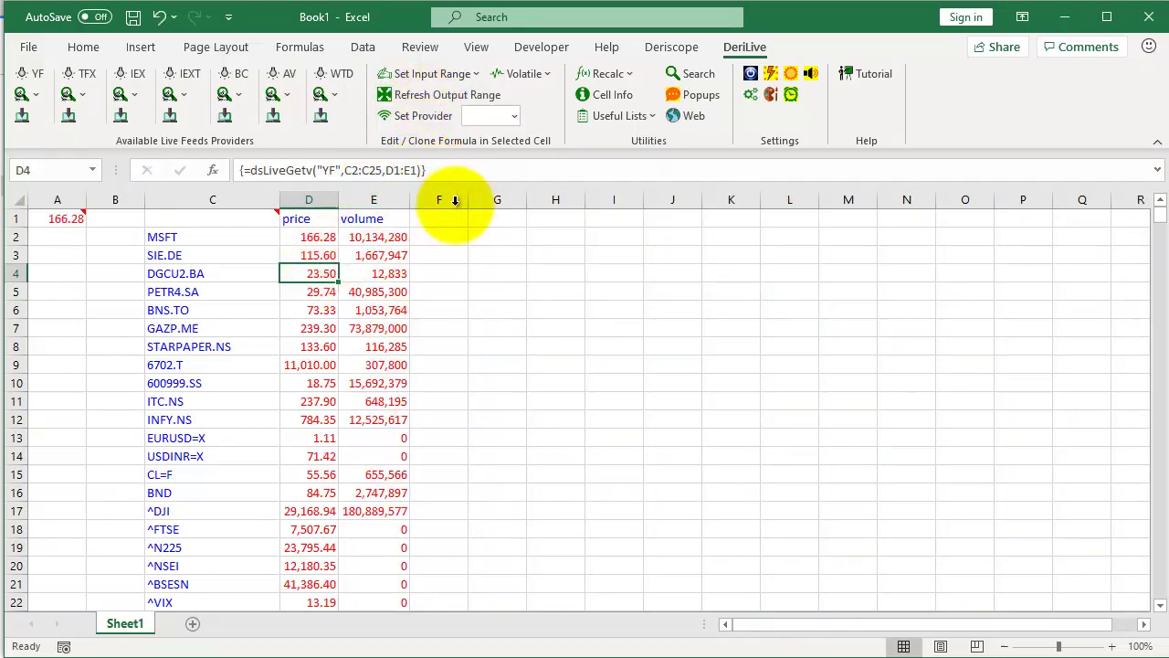
pyautogui.click(460, 272)
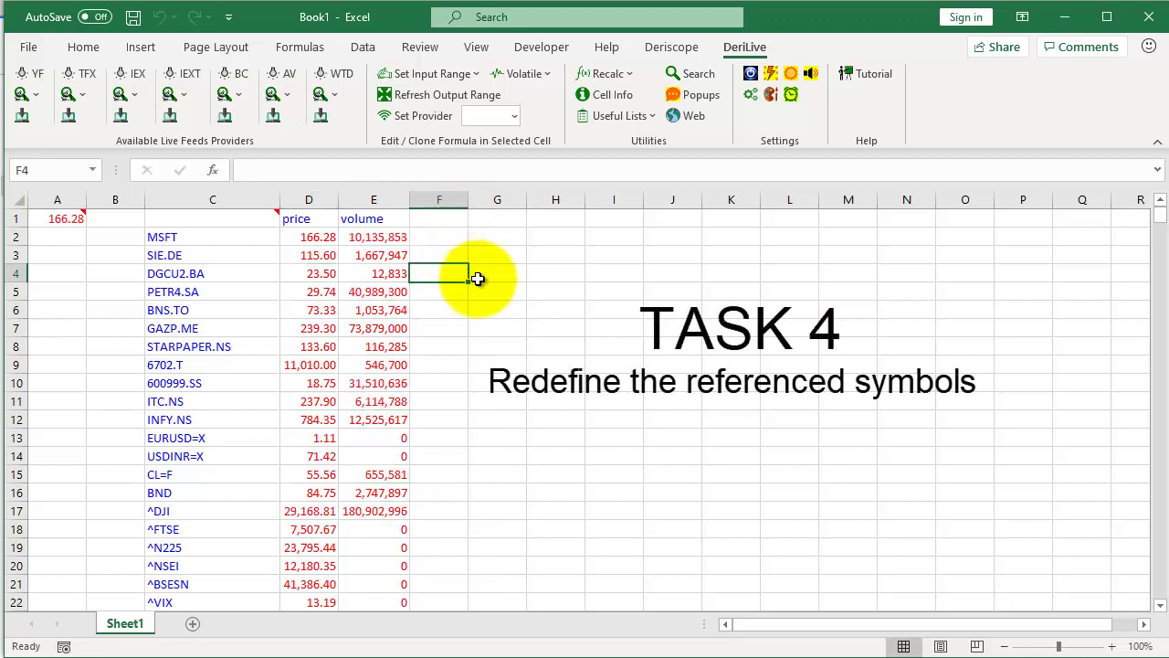
# Set the live data formula's symbols input range to C2:C12, with the output starting at D2
pyautogui.click(383, 290)
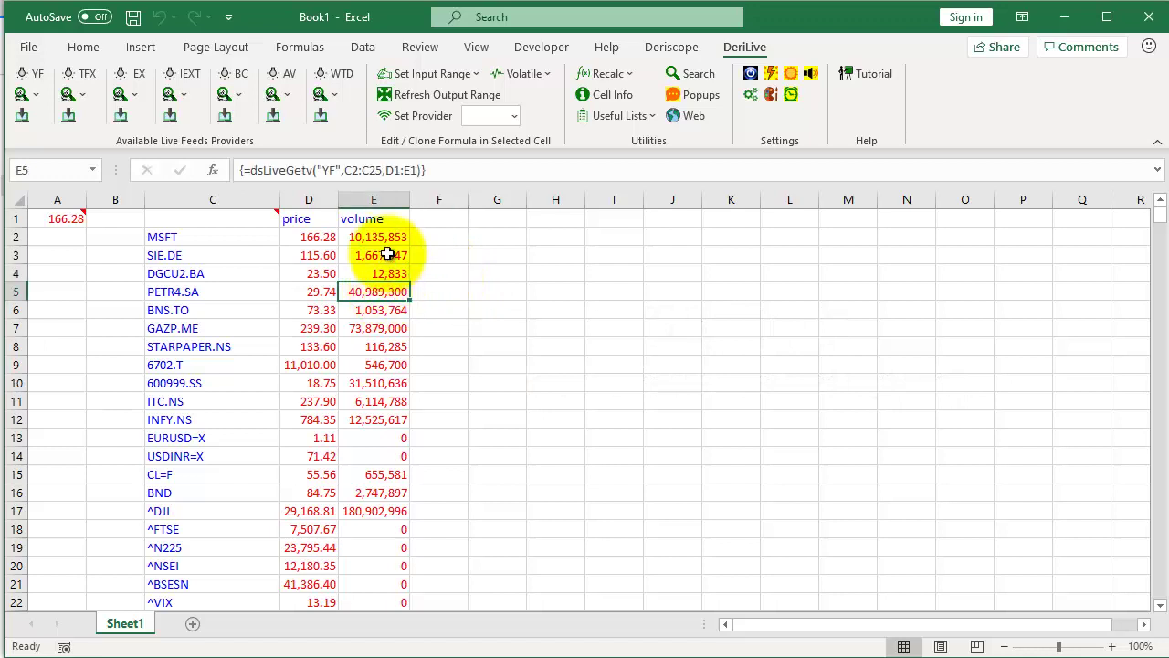
pyautogui.click(435, 71)
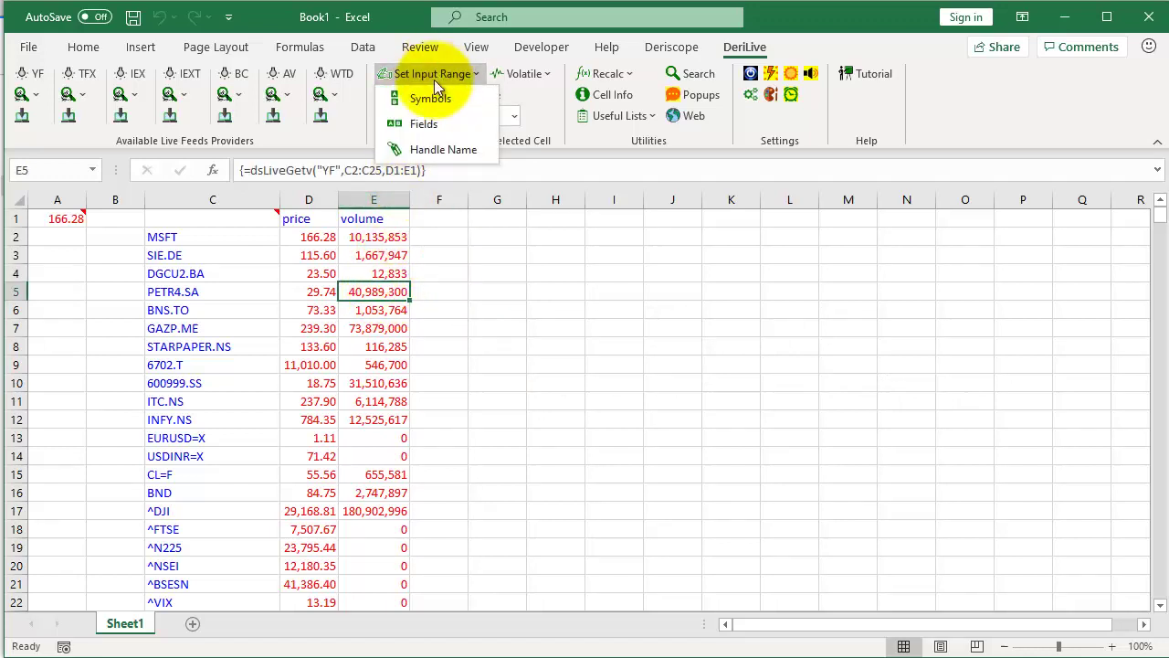
pyautogui.click(426, 93)
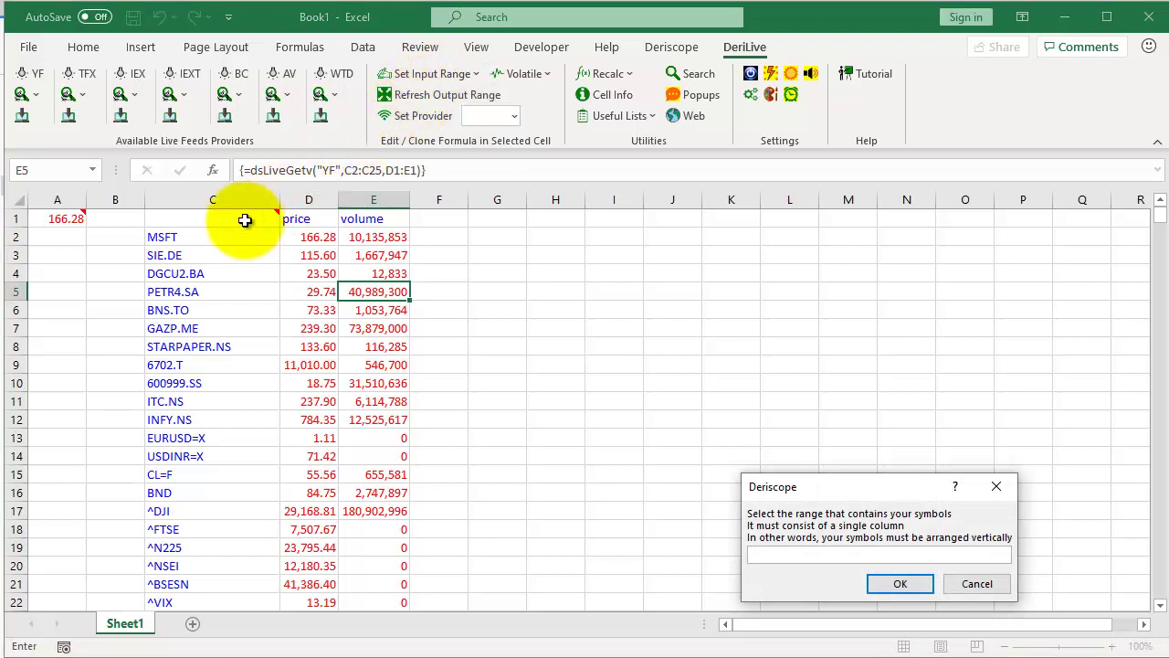
pyautogui.moveTo(234, 241); pyautogui.dragTo(209, 423)
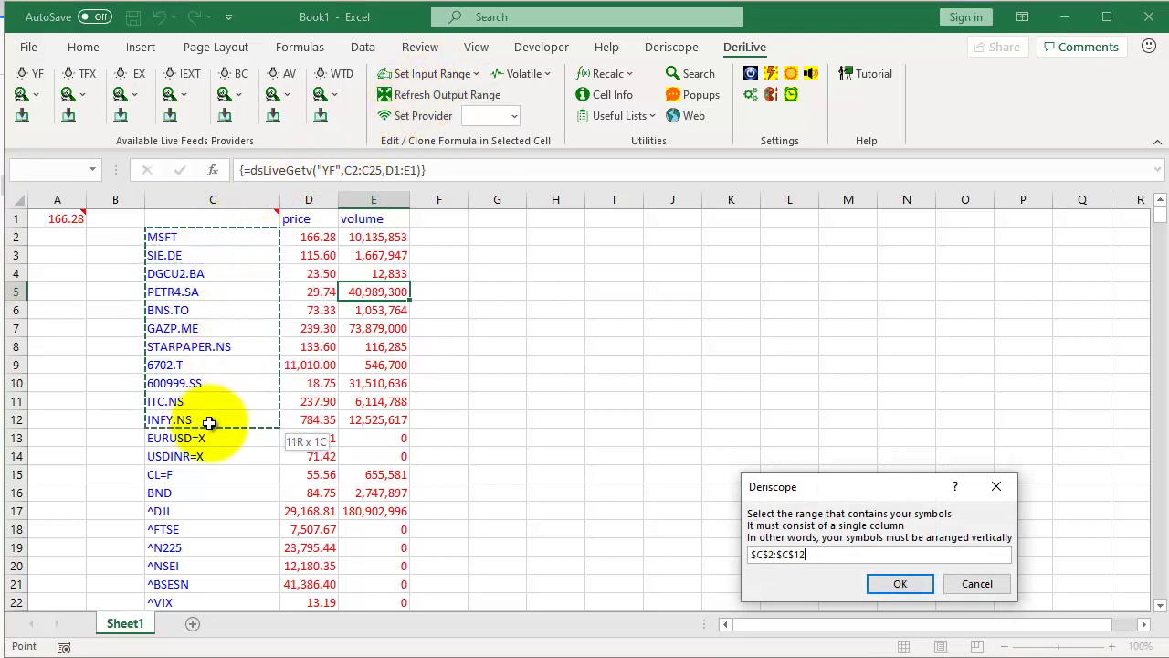
pyautogui.click(886, 583)
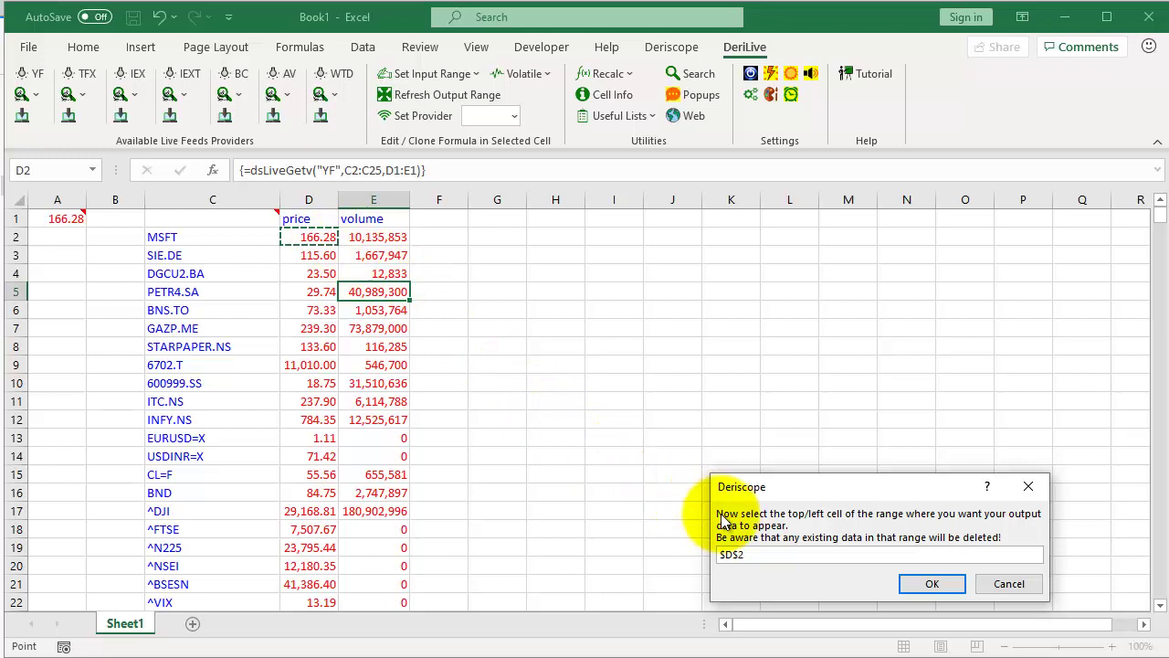
pyautogui.click(917, 584)
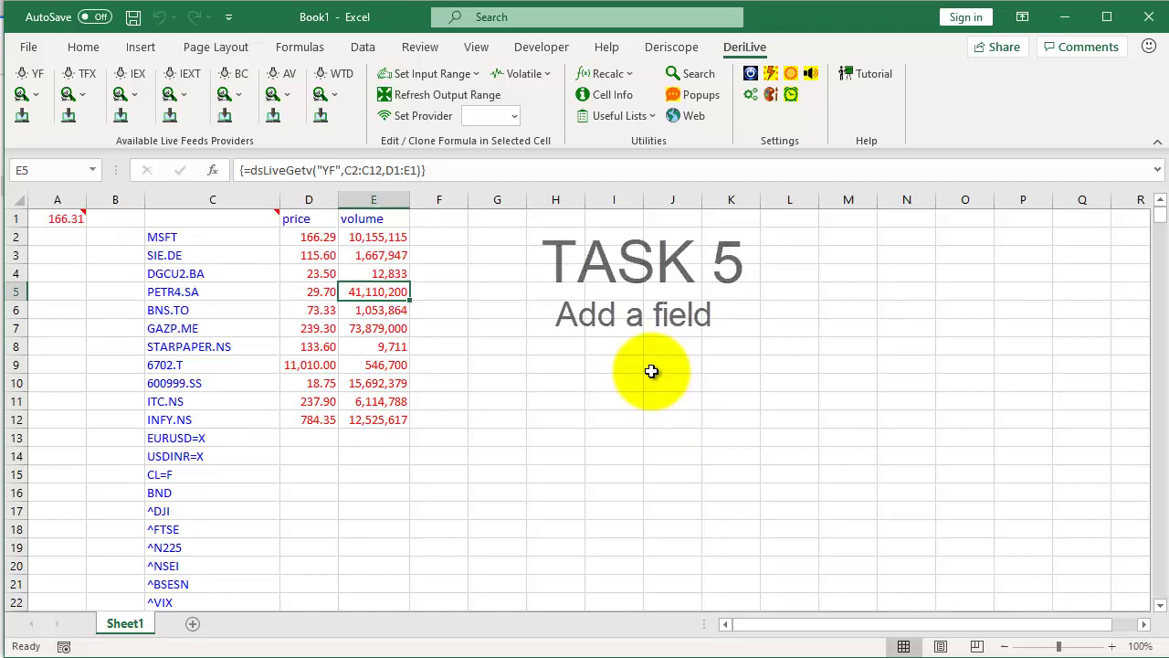
# Copy the volume field header from cell E1 into cell F1
pyautogui.click(370, 306)
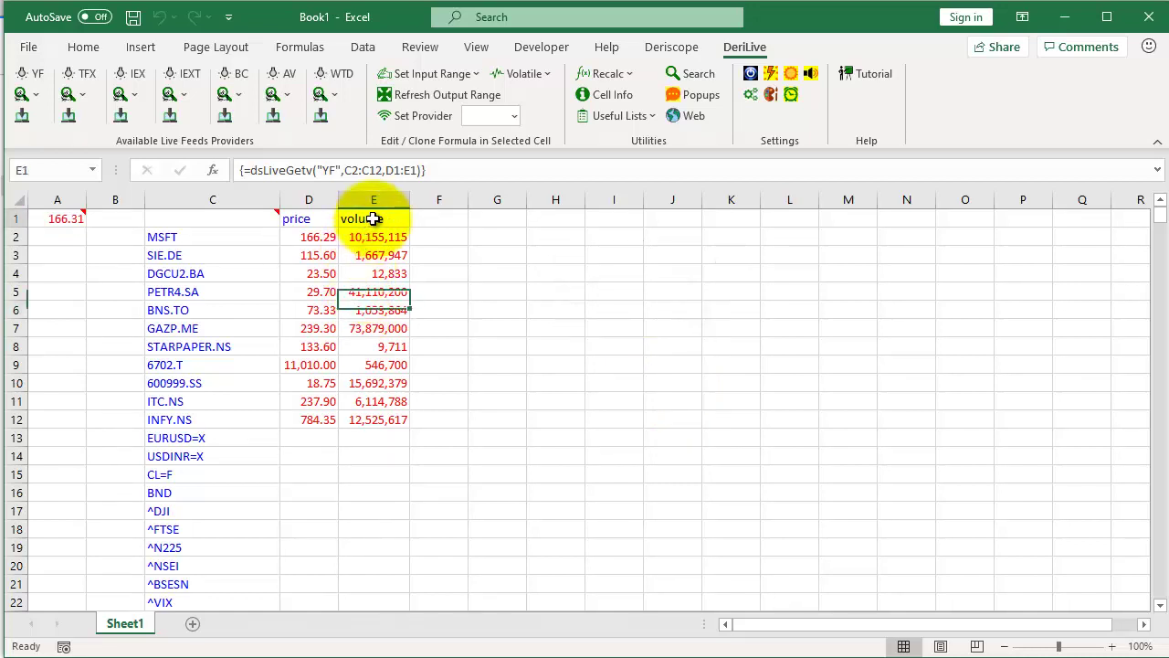
pyautogui.rightClick(374, 218)
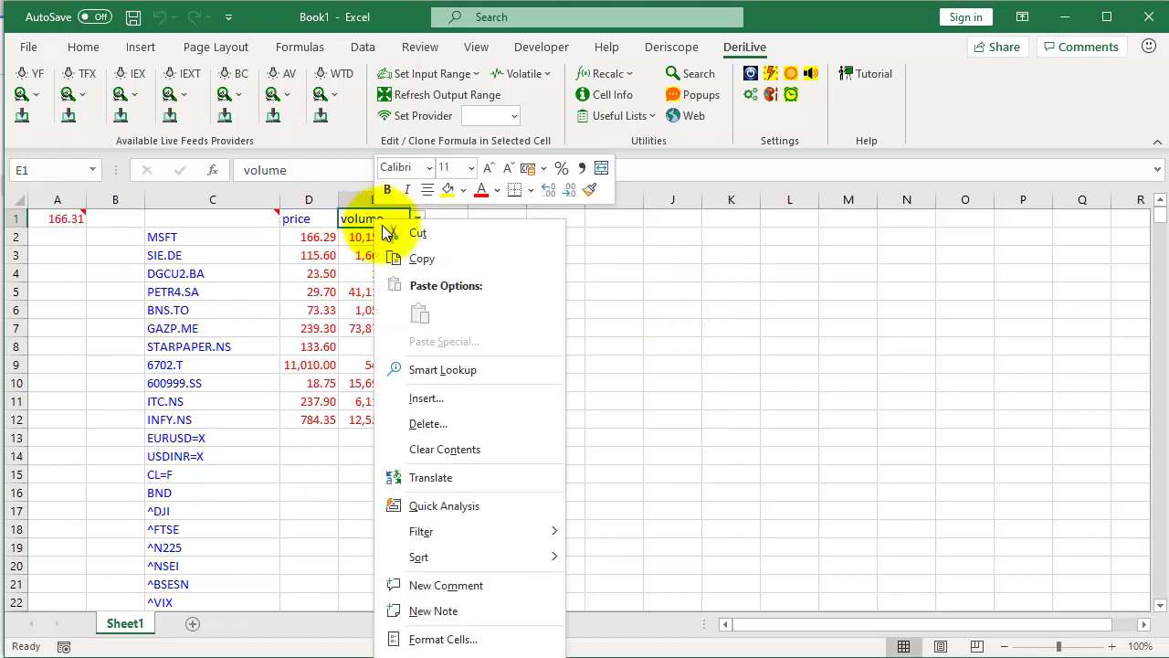
pyautogui.click(407, 258)
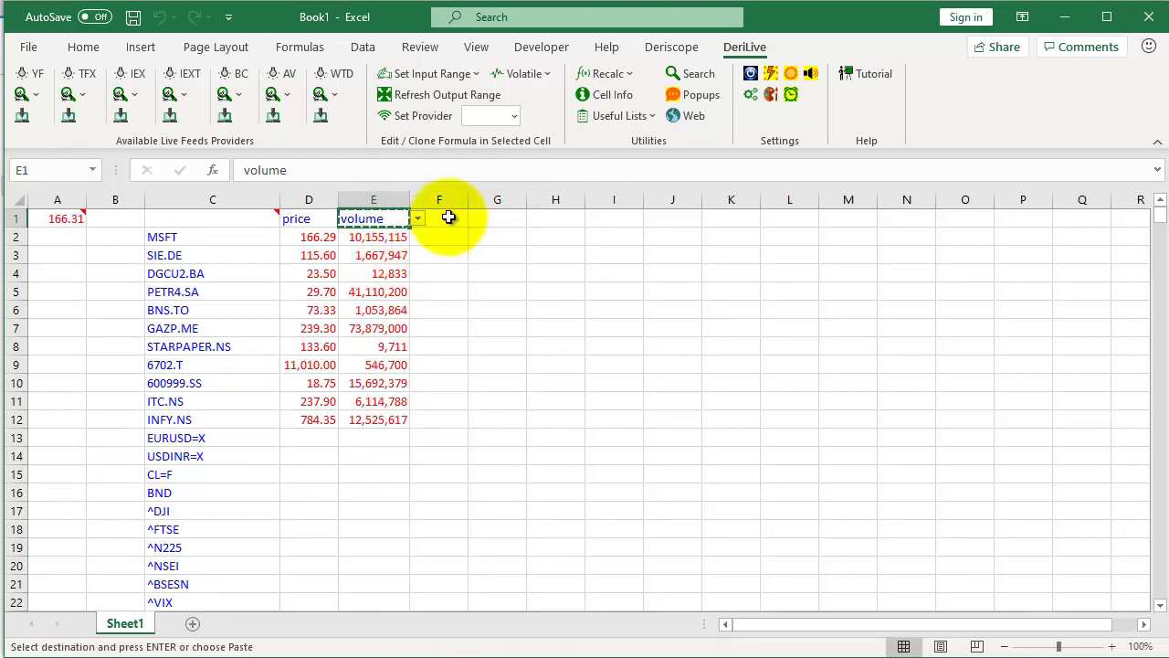
pyautogui.click(449, 217)
pyautogui.rightClick(448, 216)
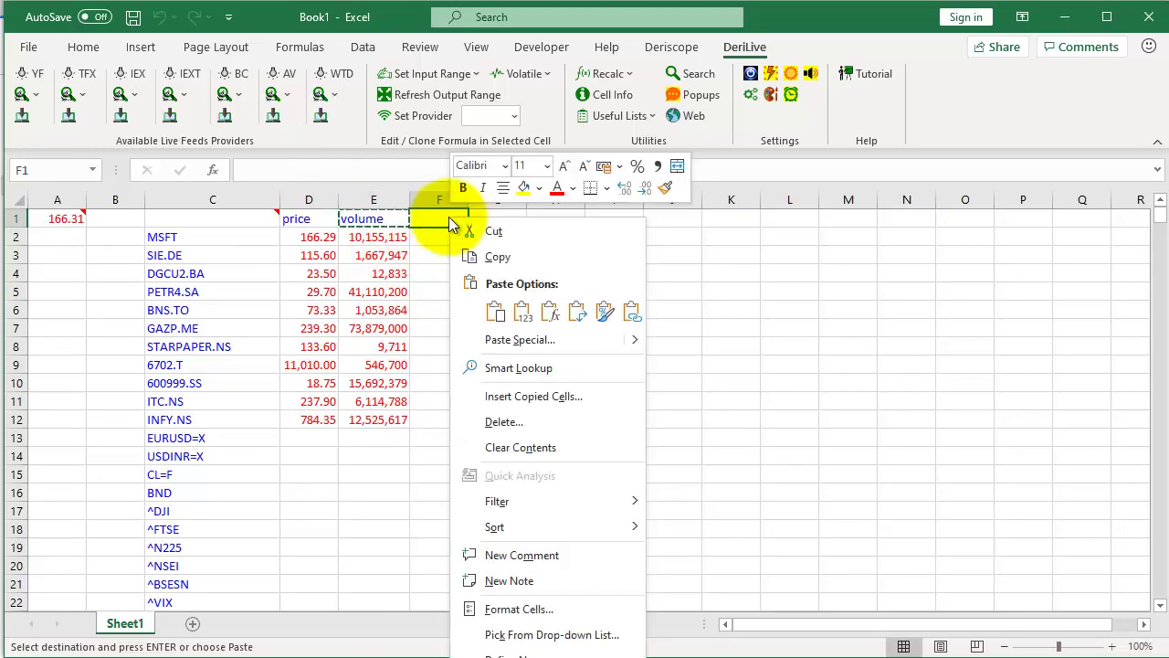
pyautogui.click(492, 305)
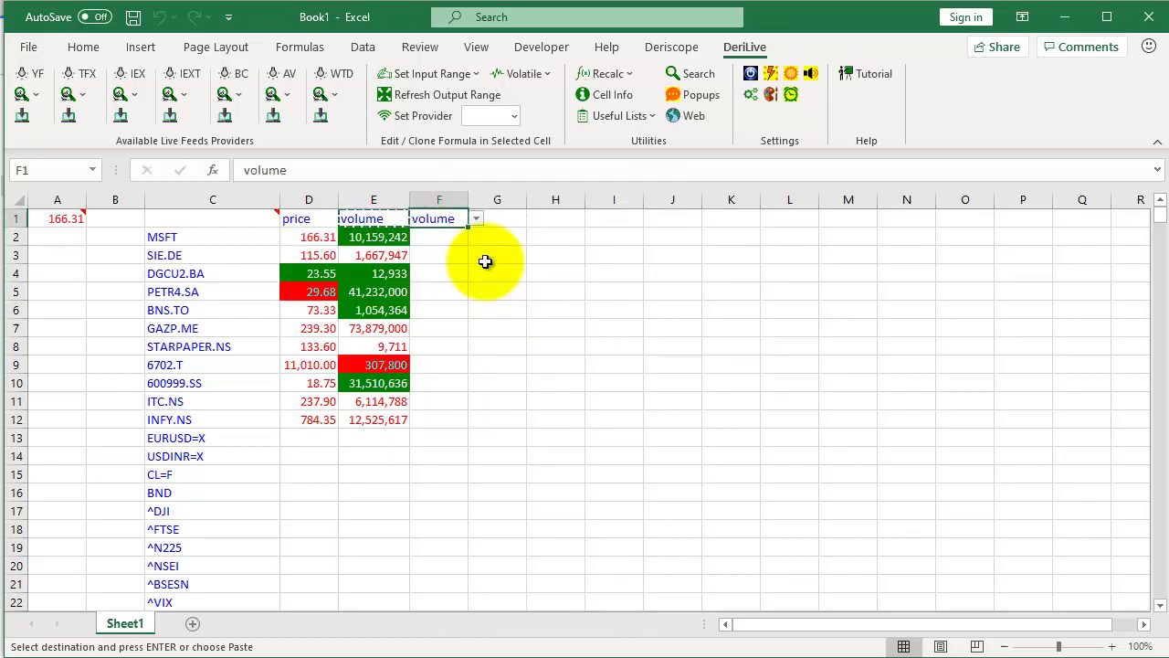
# Change the field in header cell F1 to ask
pyautogui.click(478, 220)
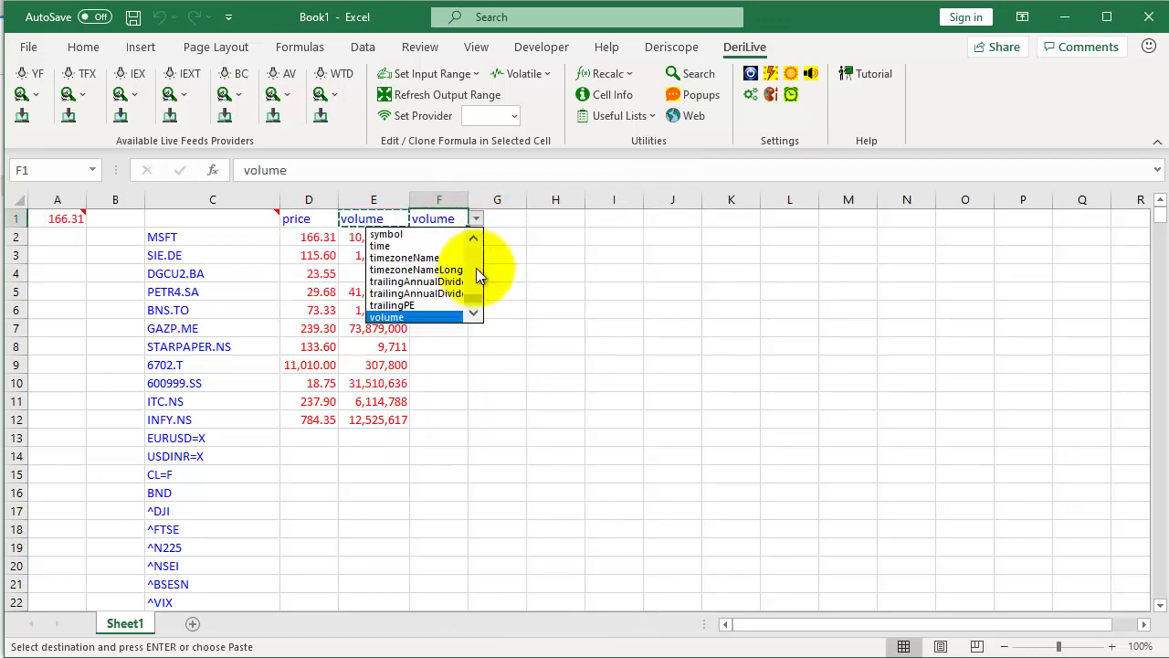
pyautogui.moveTo(476, 308); pyautogui.dragTo(474, 253)
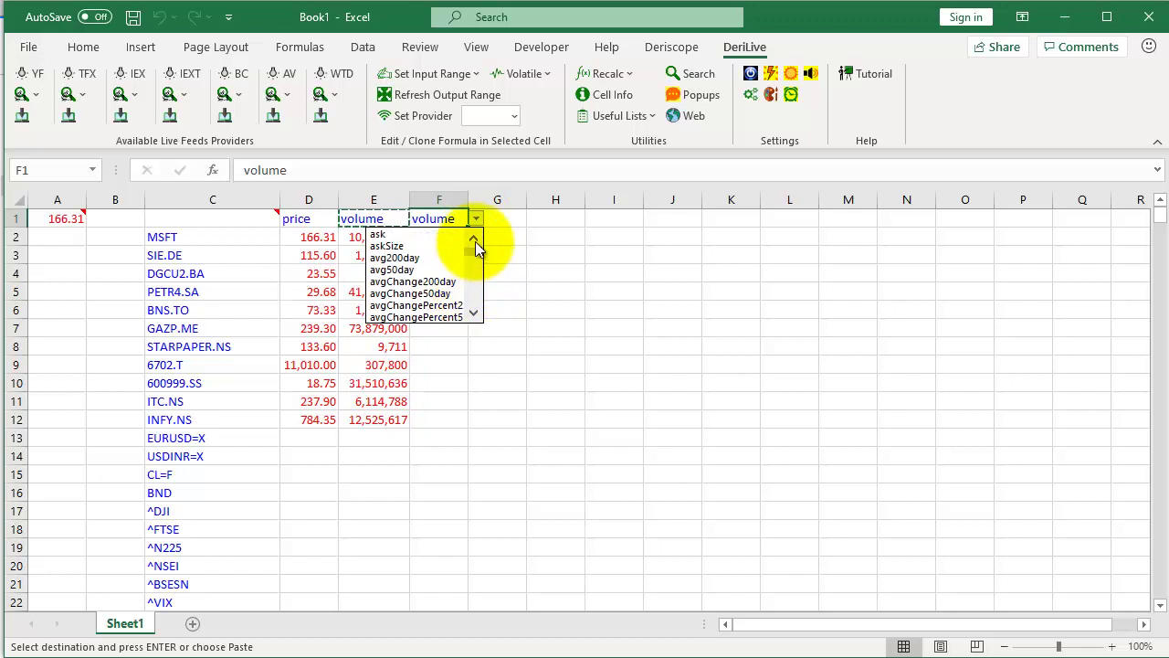
pyautogui.click(459, 234)
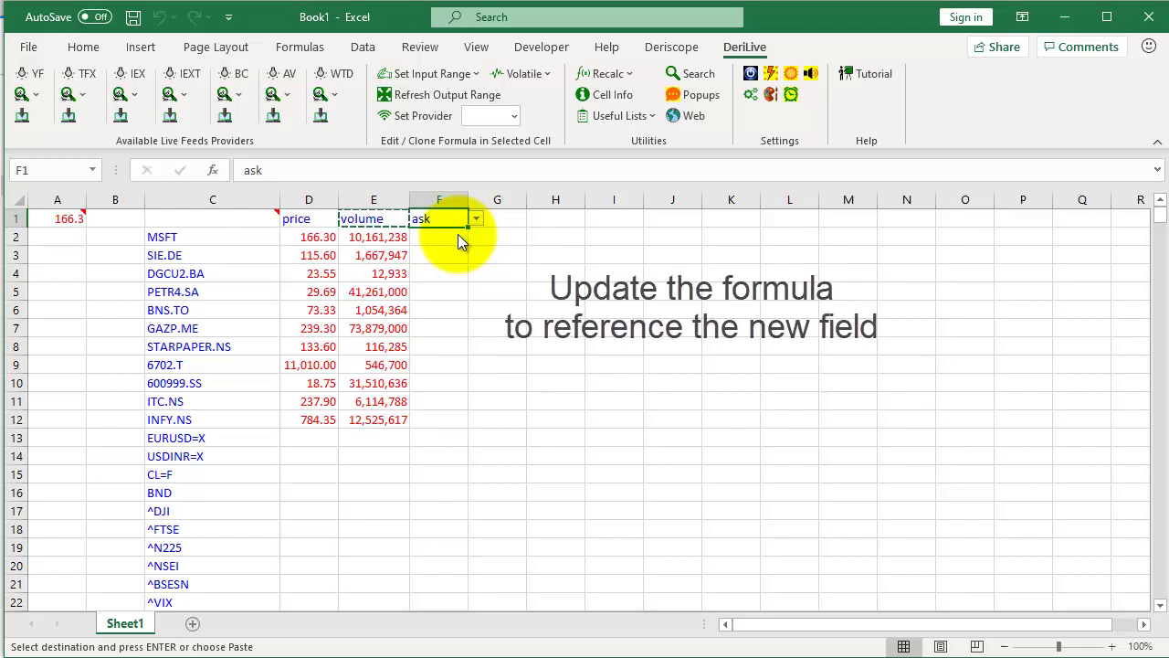
# Set the live data formula's fields input range to D1:F1, with the output starting at D2
pyautogui.click(375, 257)
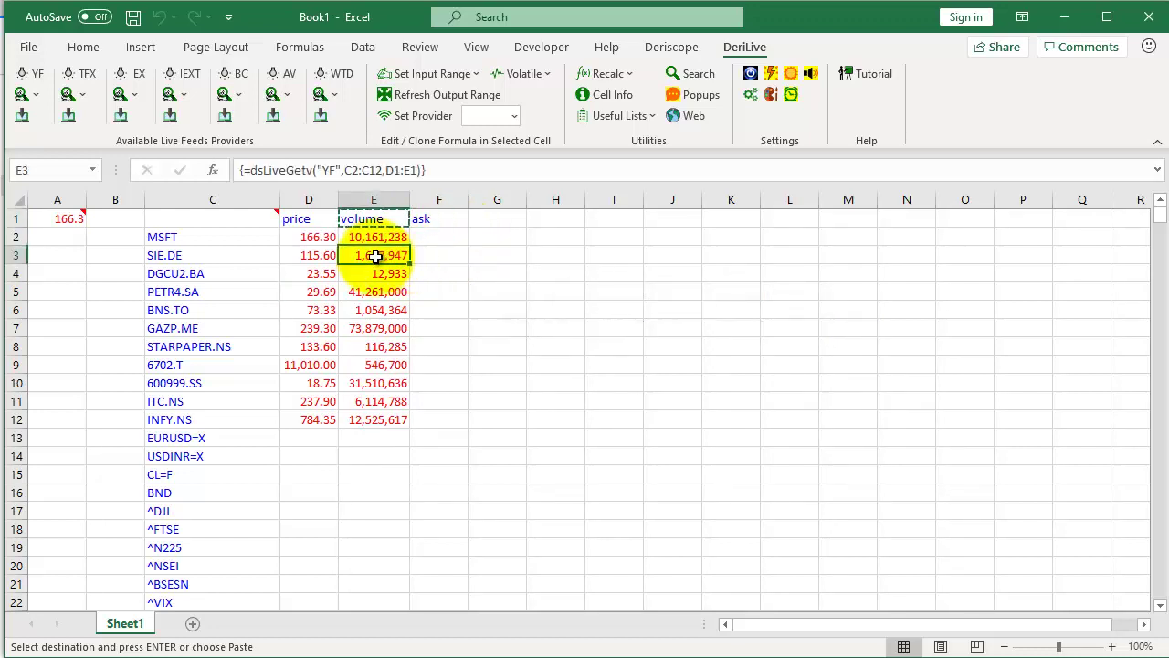
pyautogui.click(434, 73)
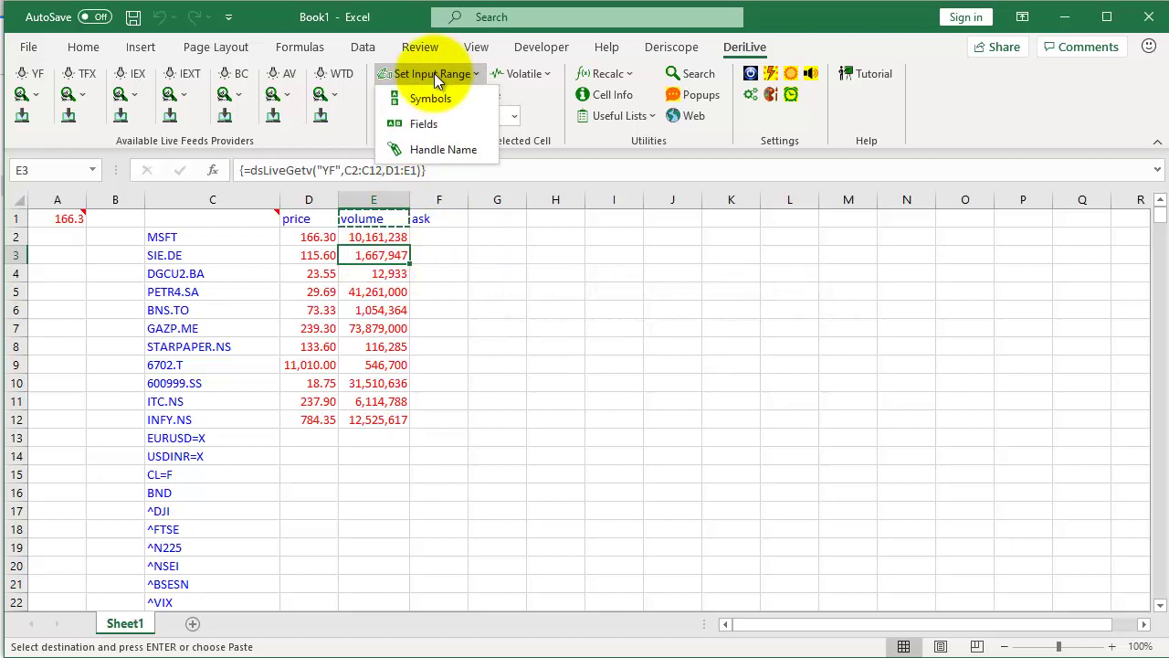
pyautogui.click(417, 126)
pyautogui.click(311, 219)
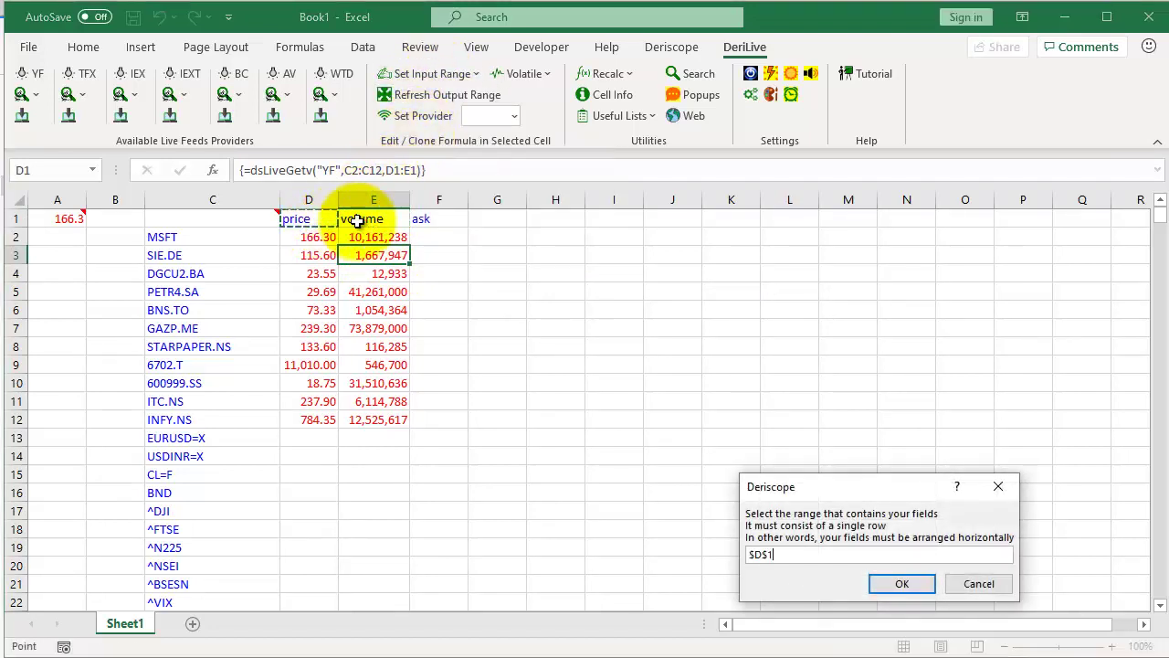
pyautogui.moveTo(357, 220); pyautogui.dragTo(426, 222)
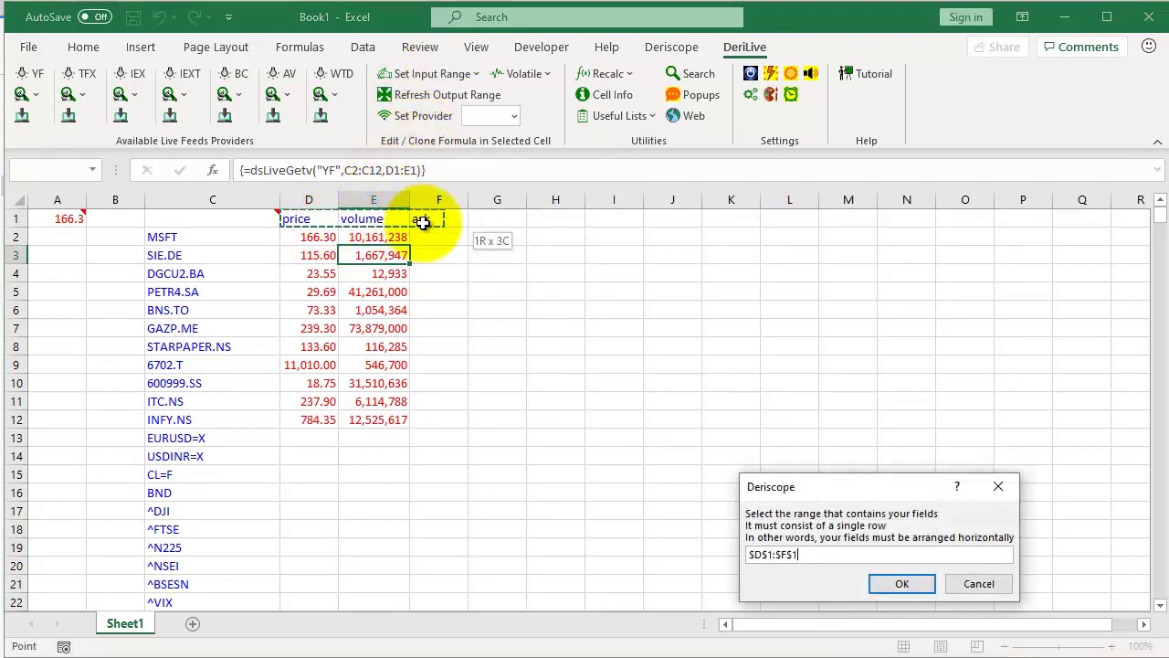
pyautogui.click(882, 588)
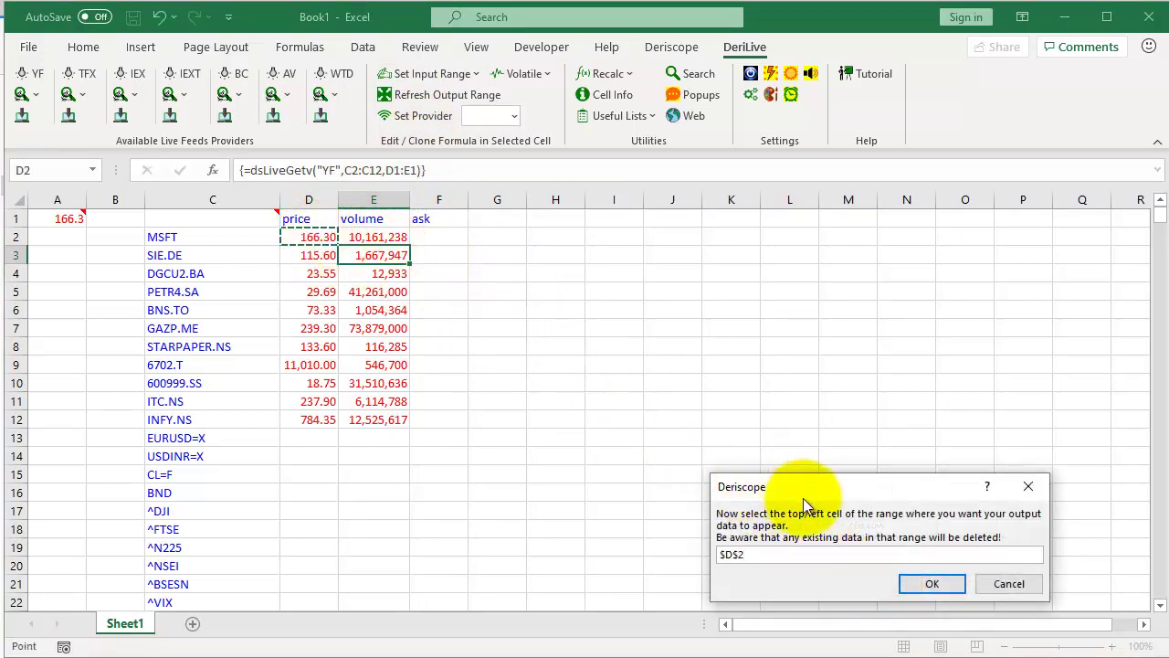
pyautogui.click(920, 587)
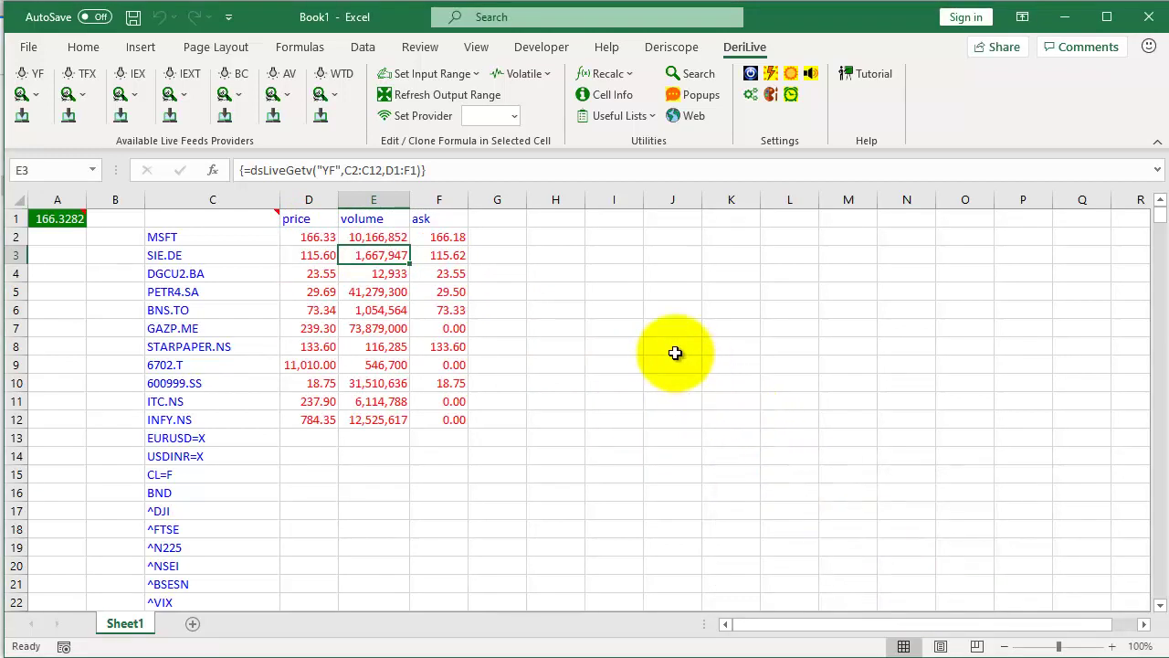
# Paste live Yahoo data for many symbols at cell H1, using the S&P 500 (US) symbol list
pyautogui.click(555, 314)
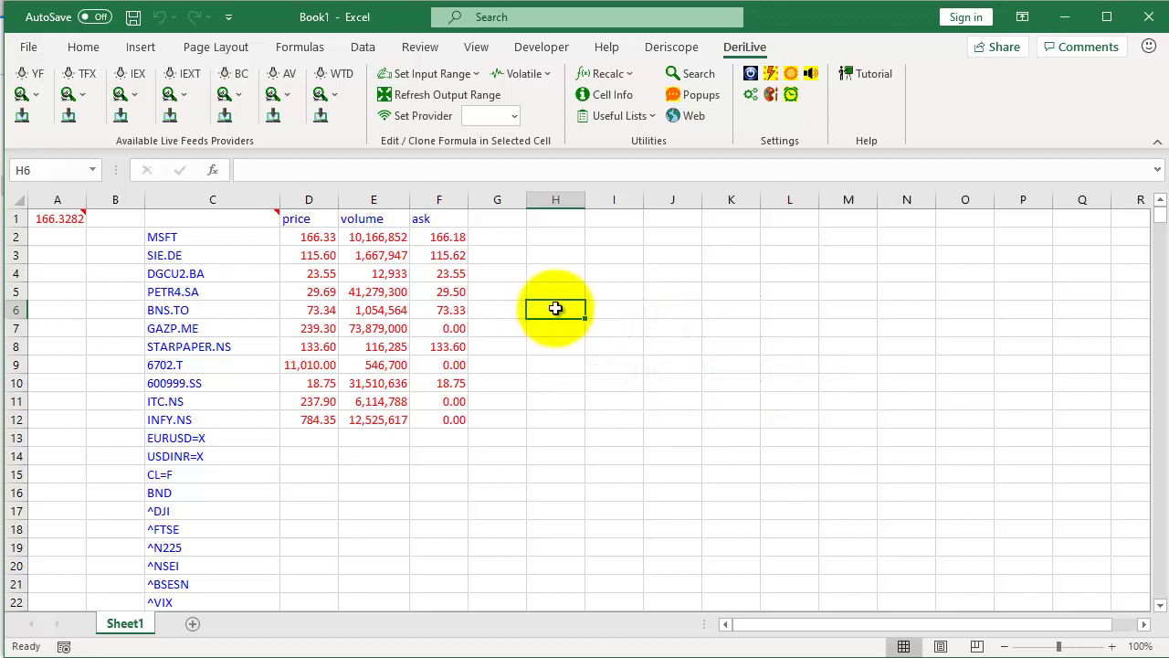
pyautogui.click(563, 224)
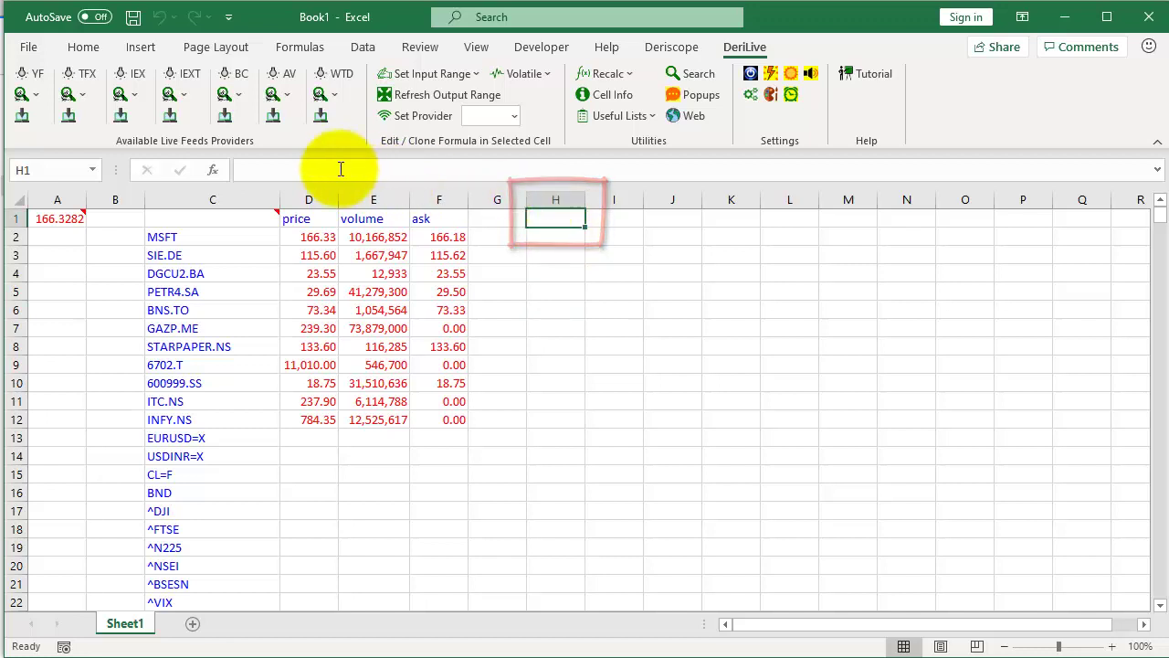
pyautogui.click(22, 117)
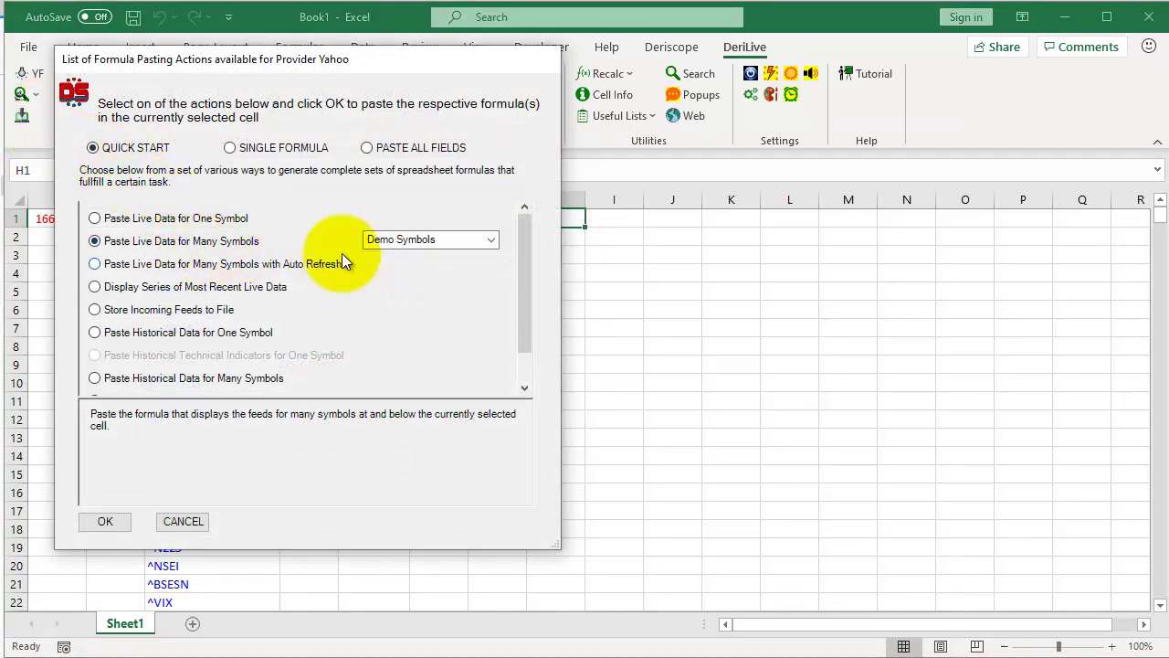
pyautogui.click(492, 239)
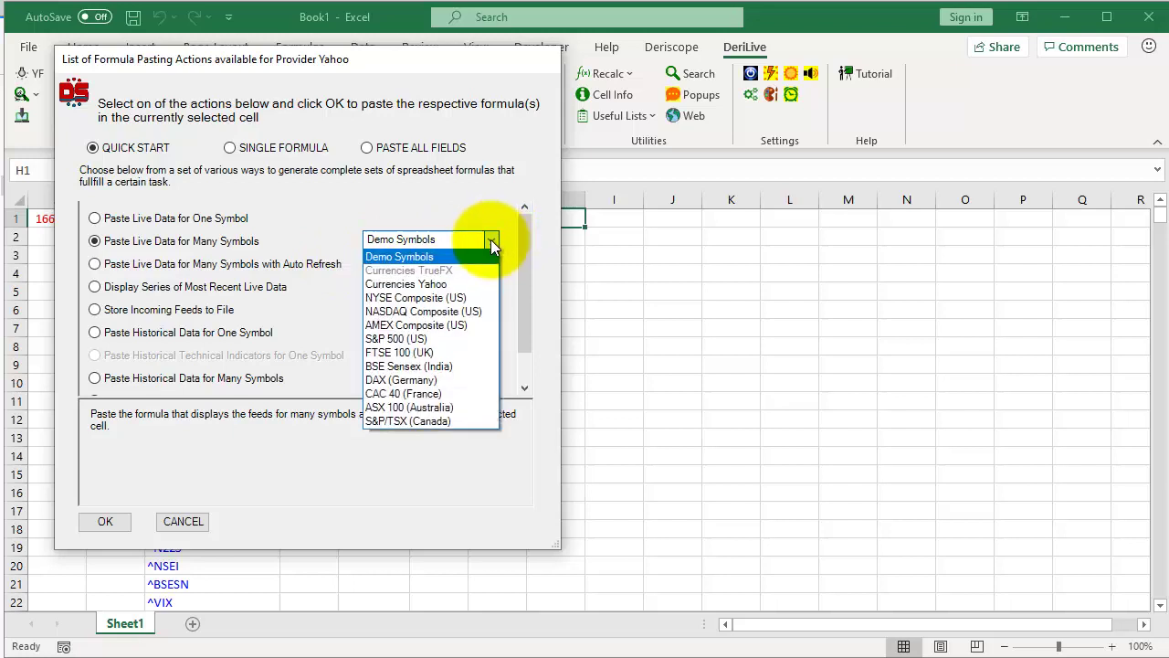
pyautogui.click(442, 340)
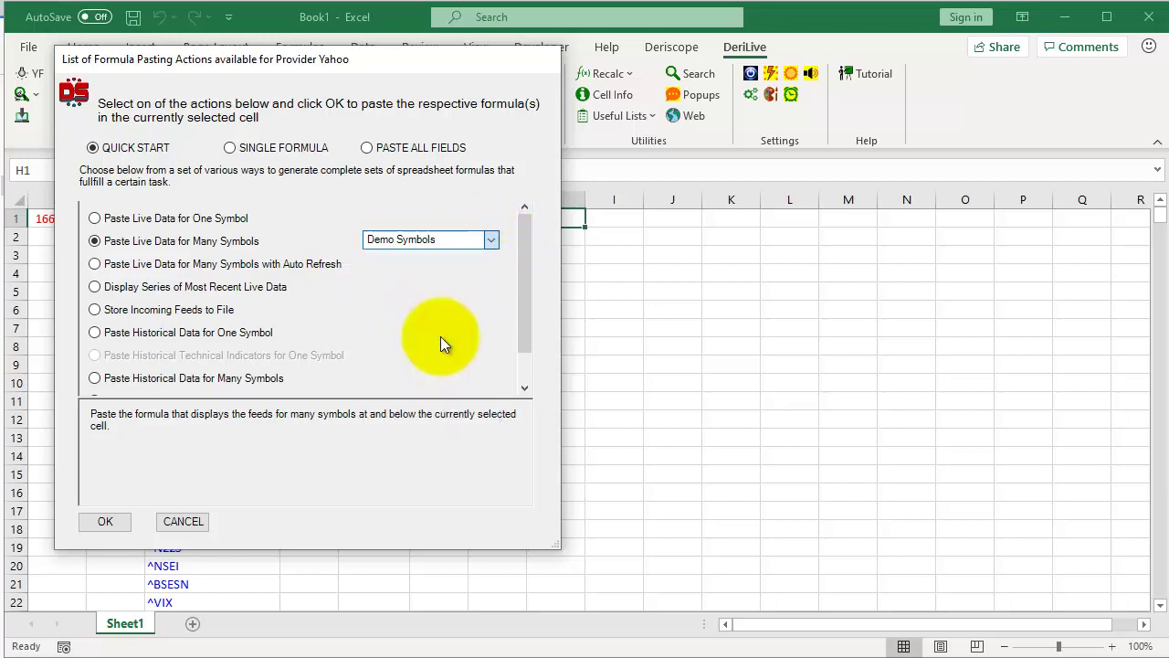
pyautogui.click(106, 521)
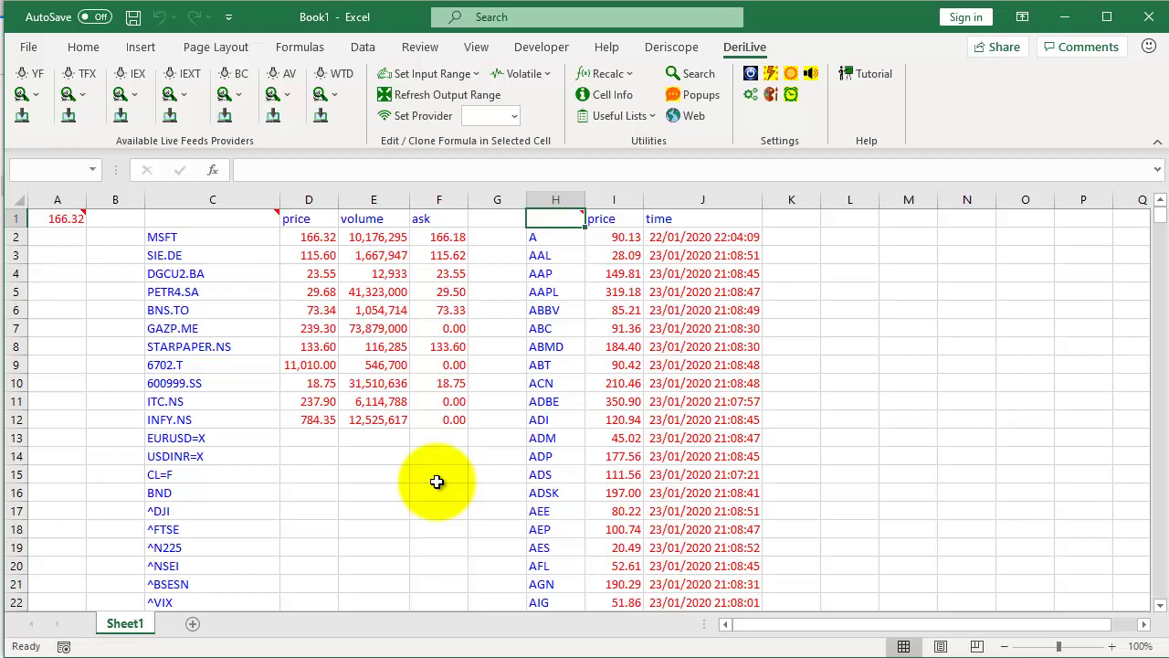
pyautogui.click(804, 273)
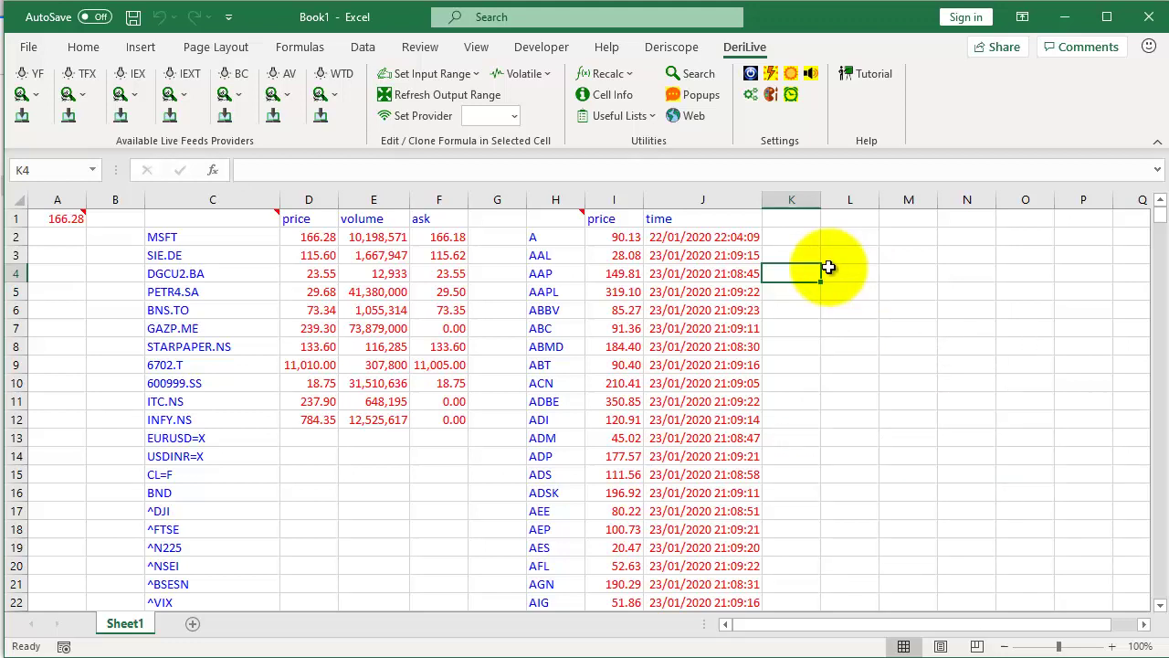
# Delete columns A through J to clear all live data from the worksheet
pyautogui.moveTo(73, 205); pyautogui.dragTo(739, 200)
pyautogui.rightClick(740, 205)
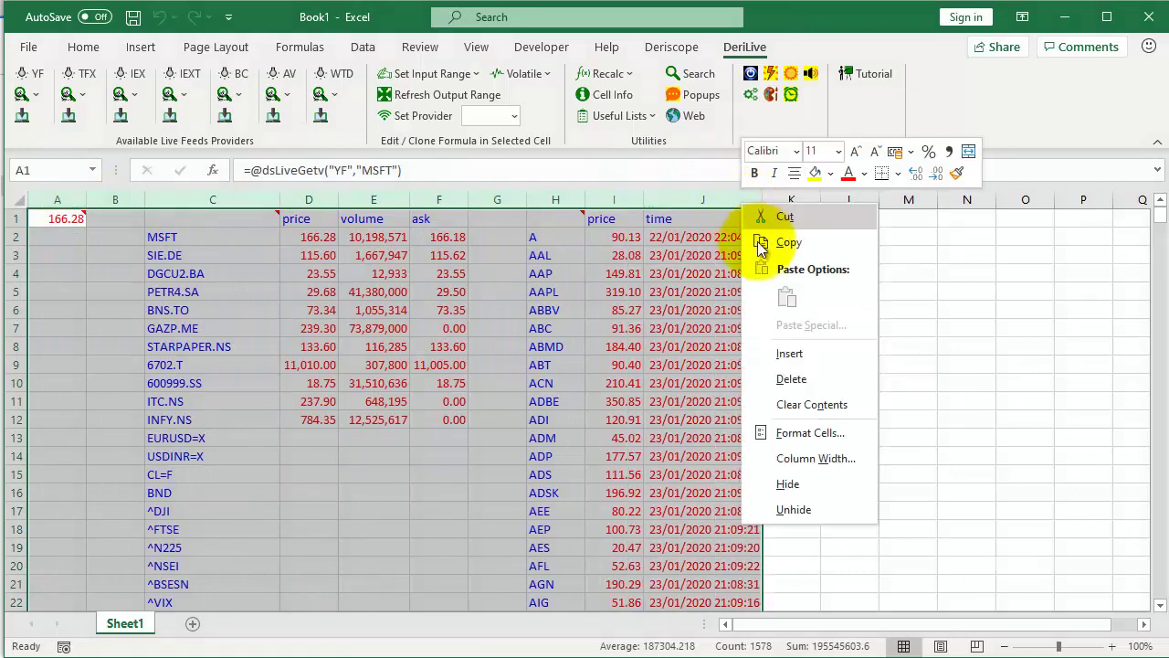
pyautogui.click(787, 378)
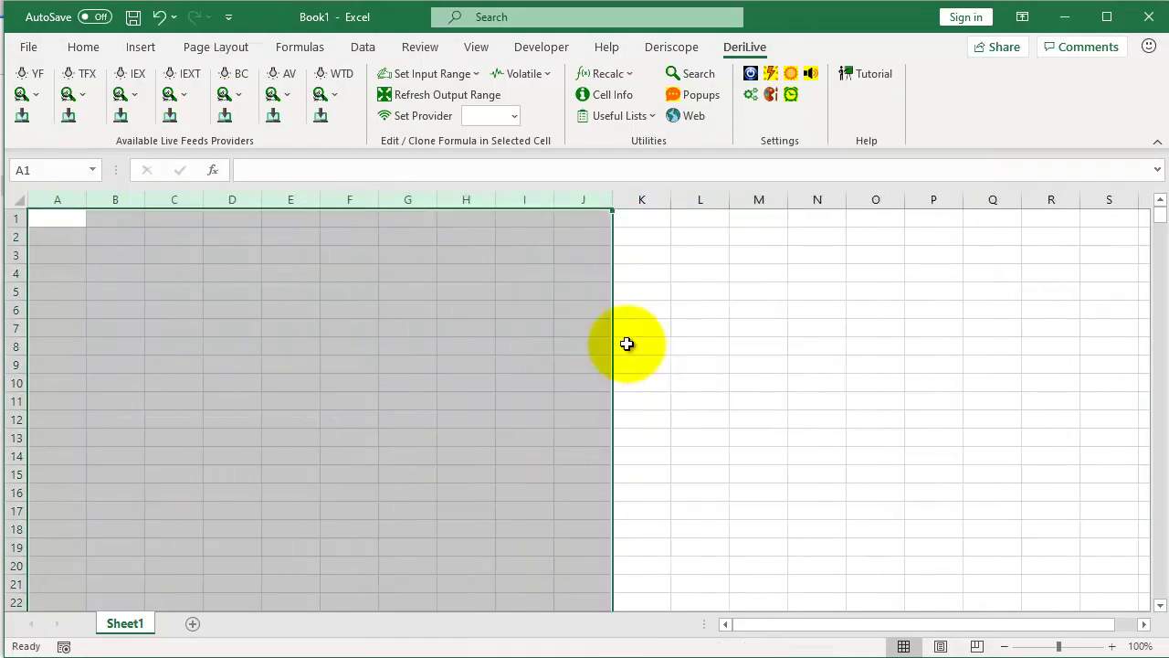
# Start the Yahoo Finance (YF) live feed engine at cell A1 and select its price and time outputs from B2 to C20
pyautogui.click(67, 222)
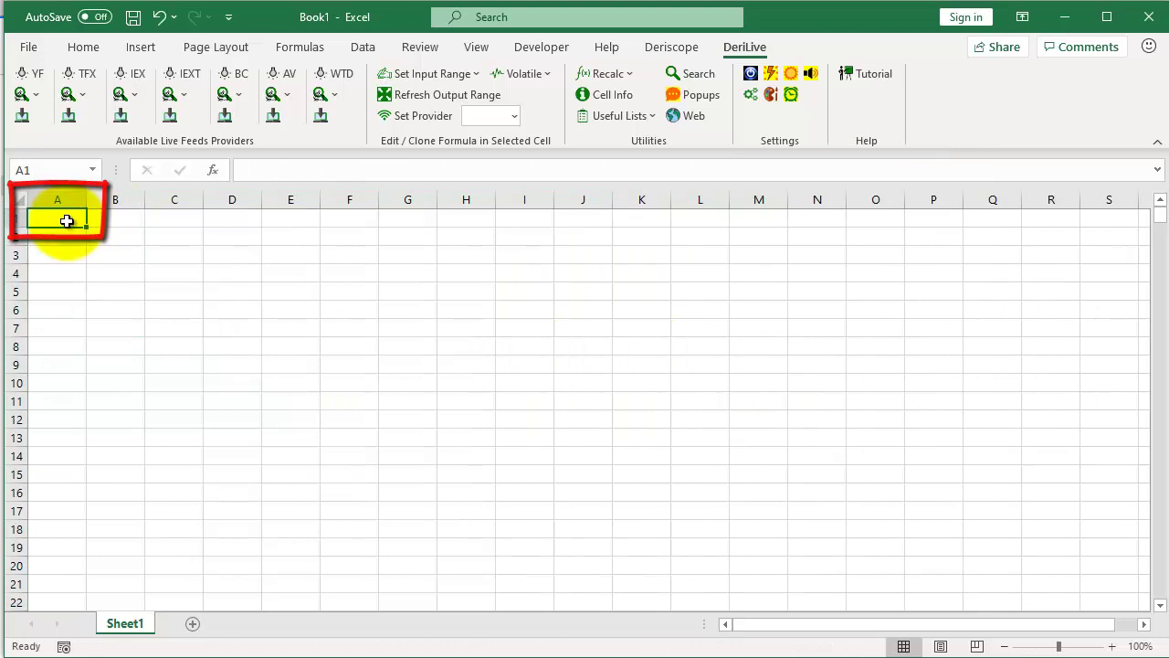
pyautogui.click(32, 78)
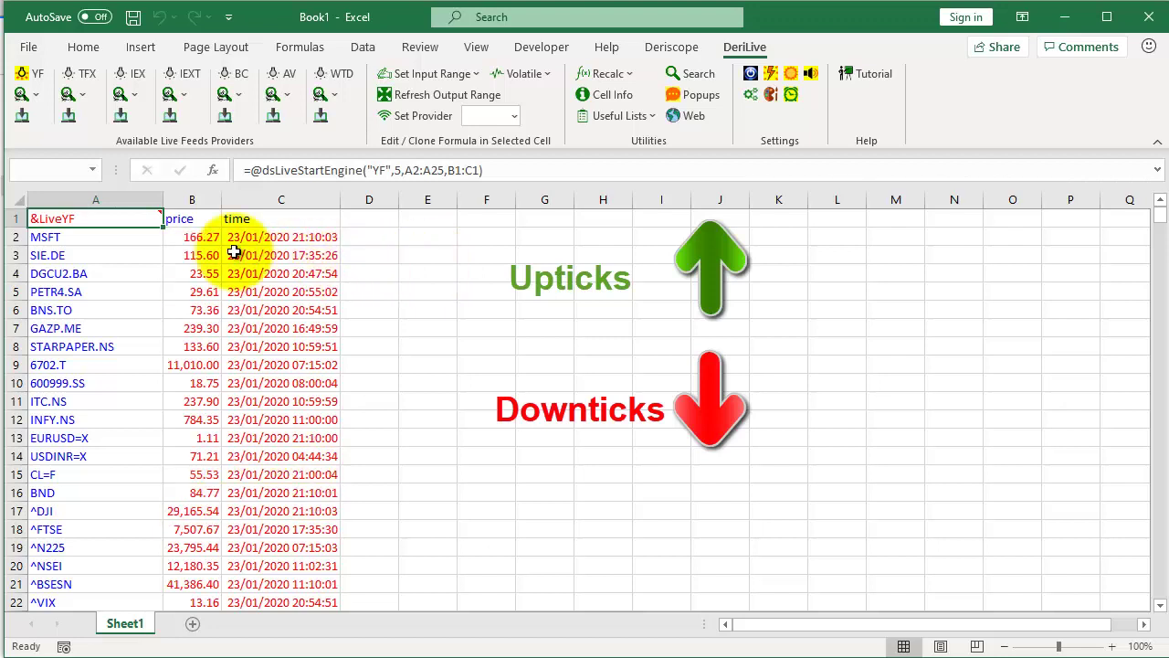
pyautogui.click(199, 239)
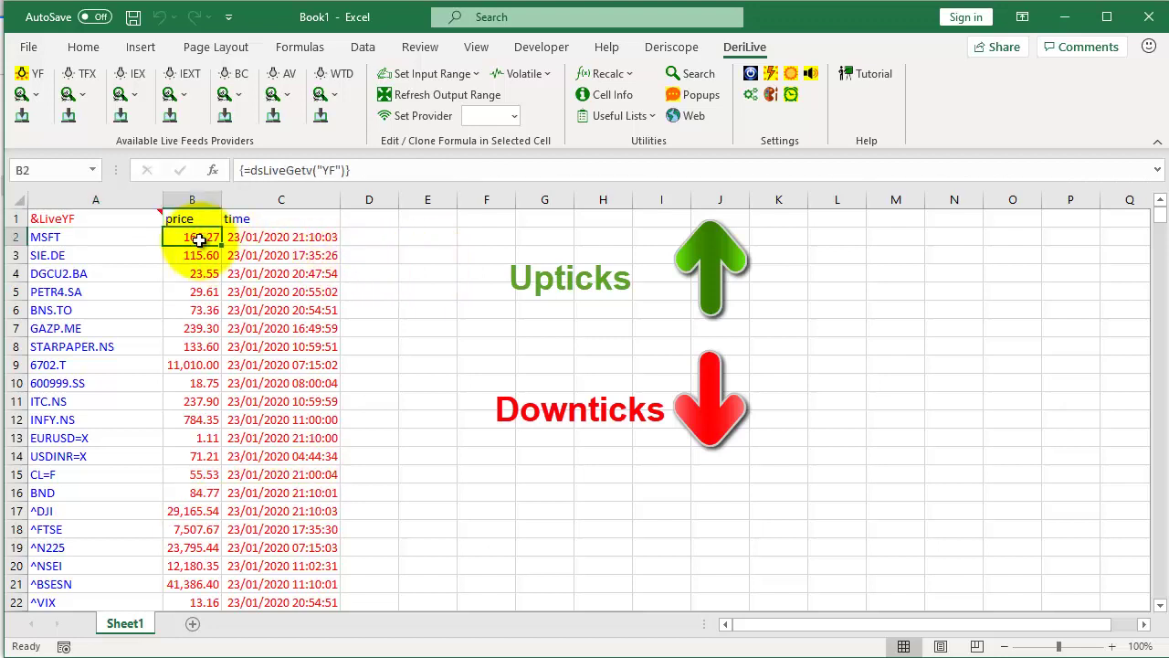
pyautogui.moveTo(198, 240); pyautogui.dragTo(271, 561)
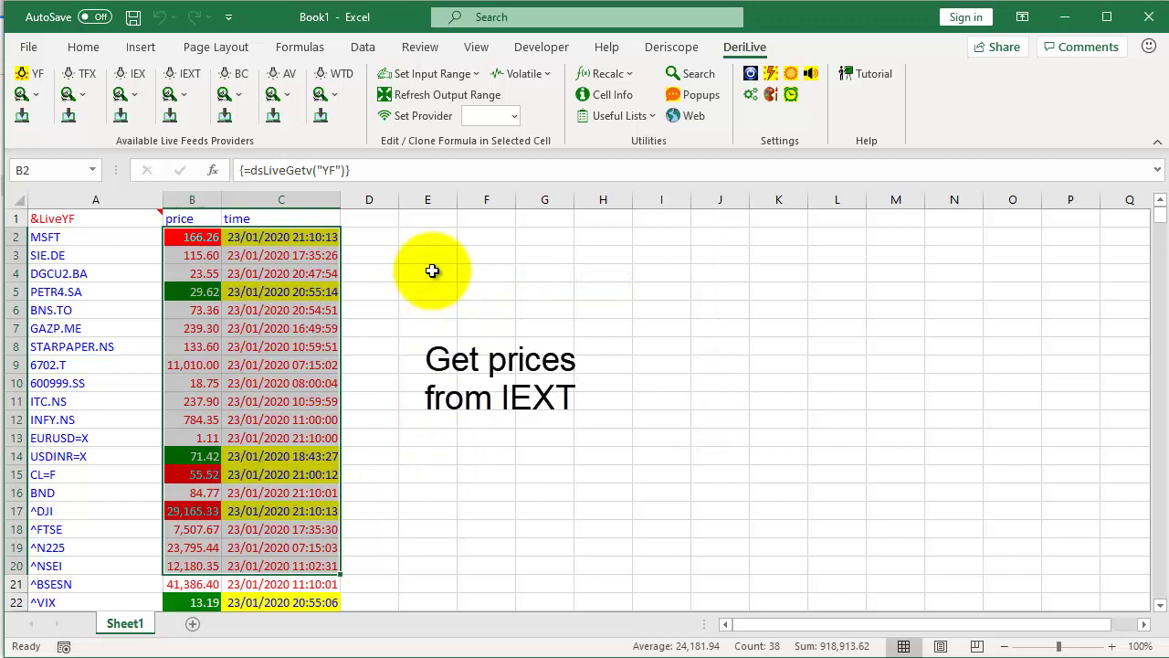
# Start the IEXT live feed engine at cell E1
pyautogui.click(432, 272)
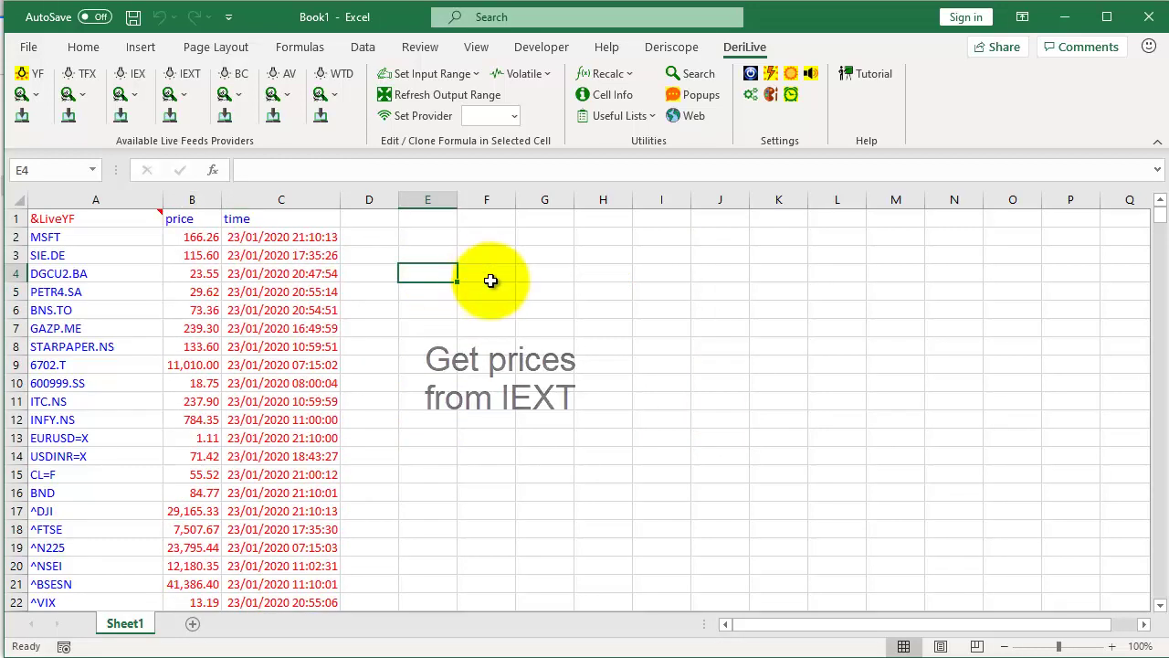
pyautogui.click(413, 216)
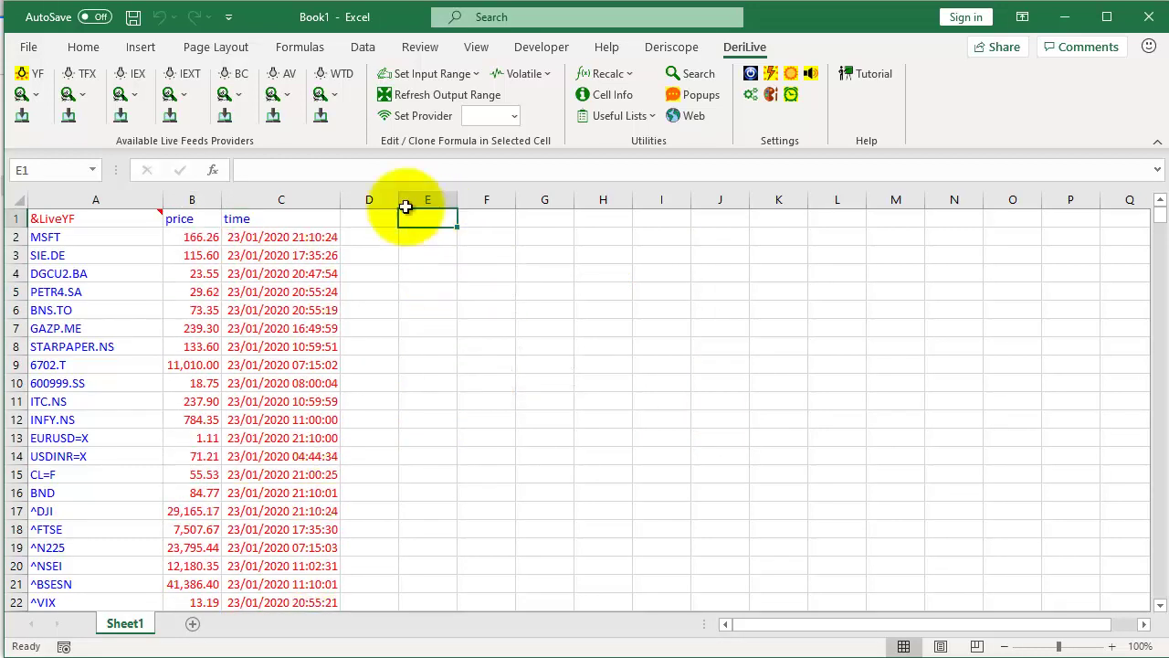
pyautogui.click(192, 77)
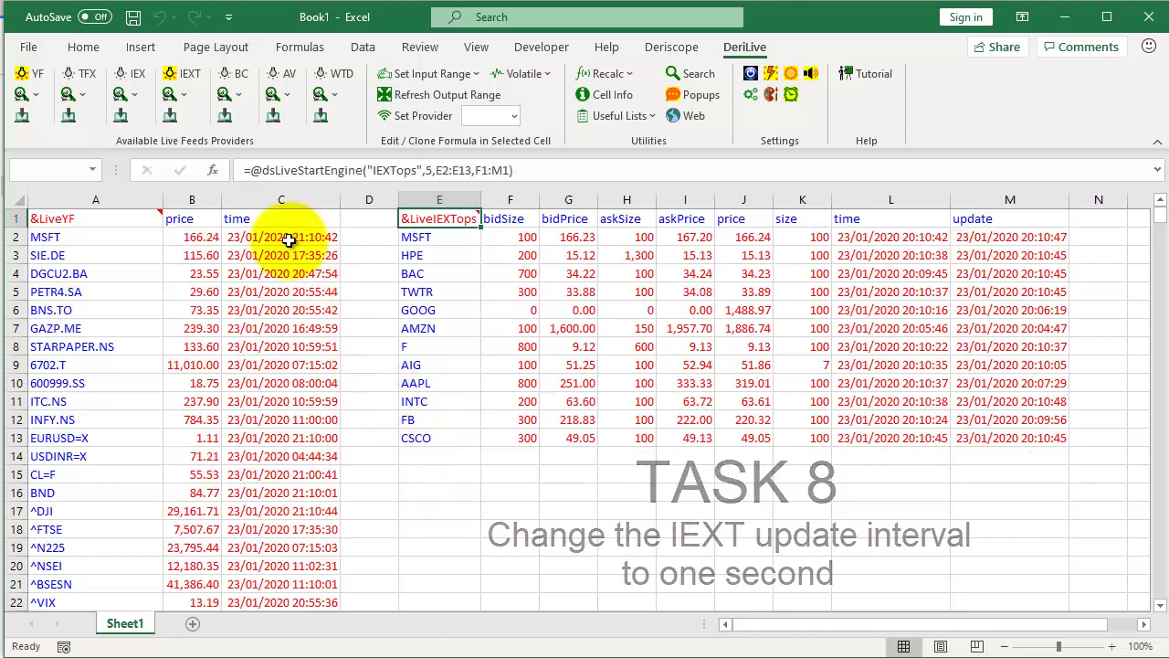
# Set the IEXT engine's update interval to 1 second
pyautogui.click(186, 96)
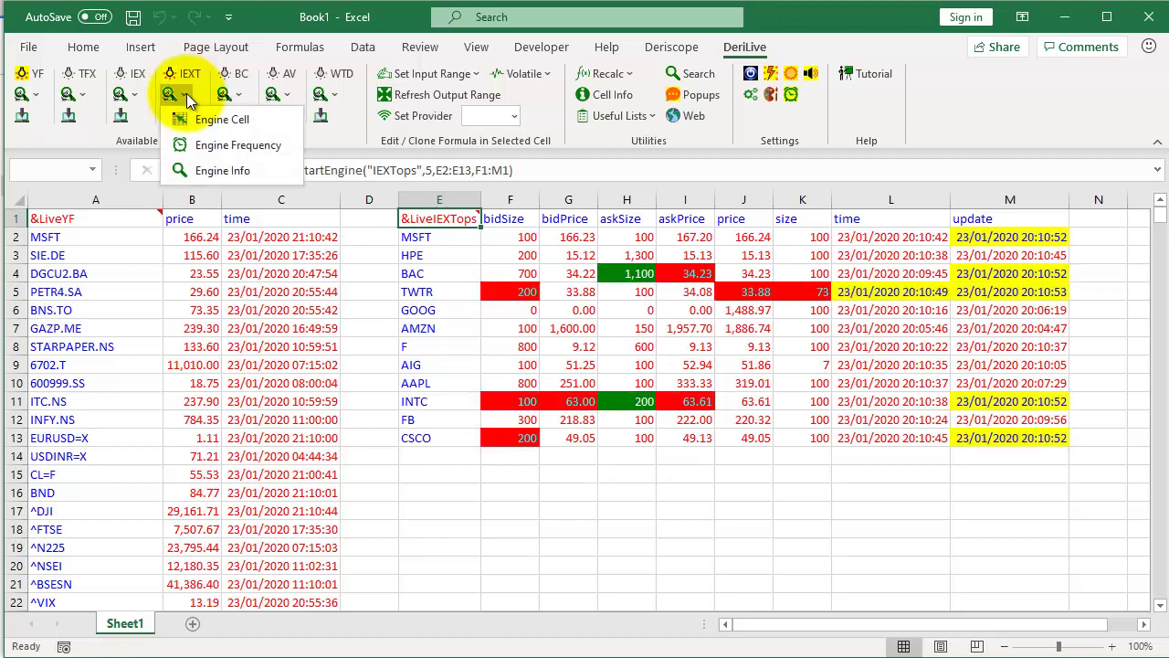
pyautogui.click(209, 146)
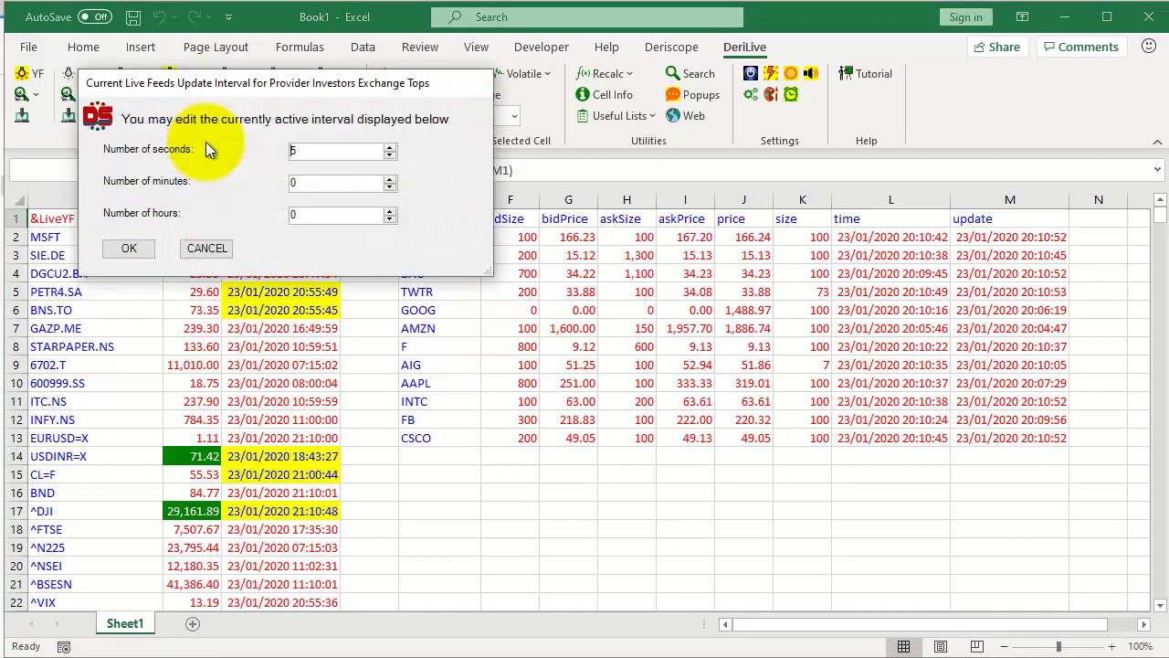
pyautogui.click(391, 155)
pyautogui.click(391, 156)
pyautogui.click(390, 156)
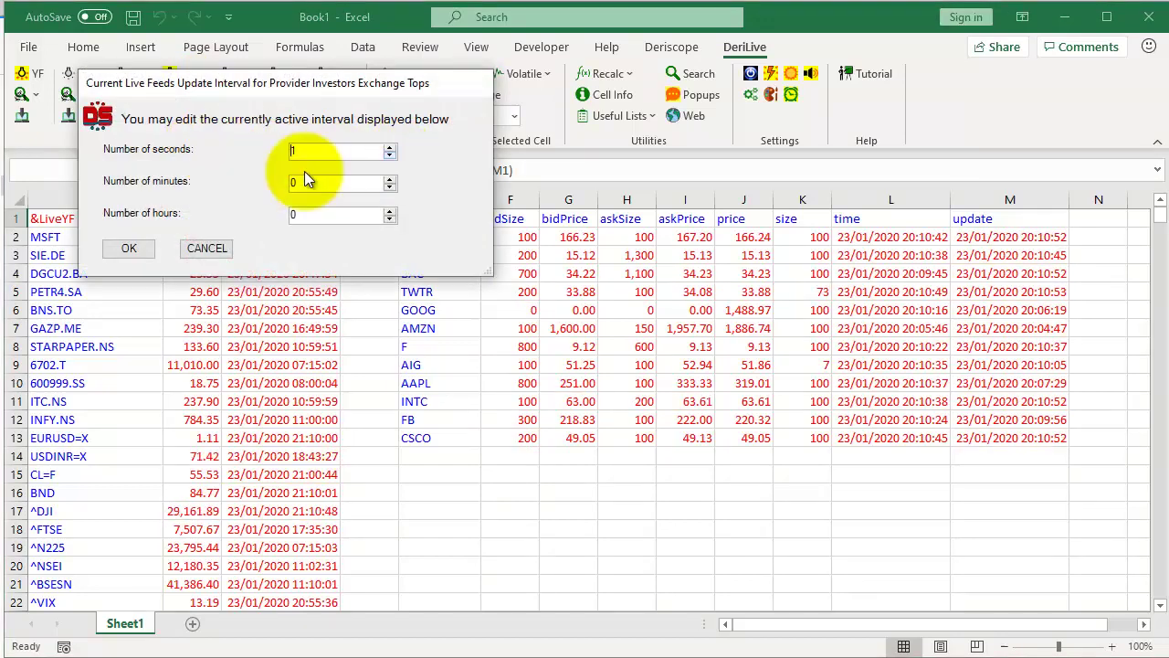
pyautogui.click(129, 248)
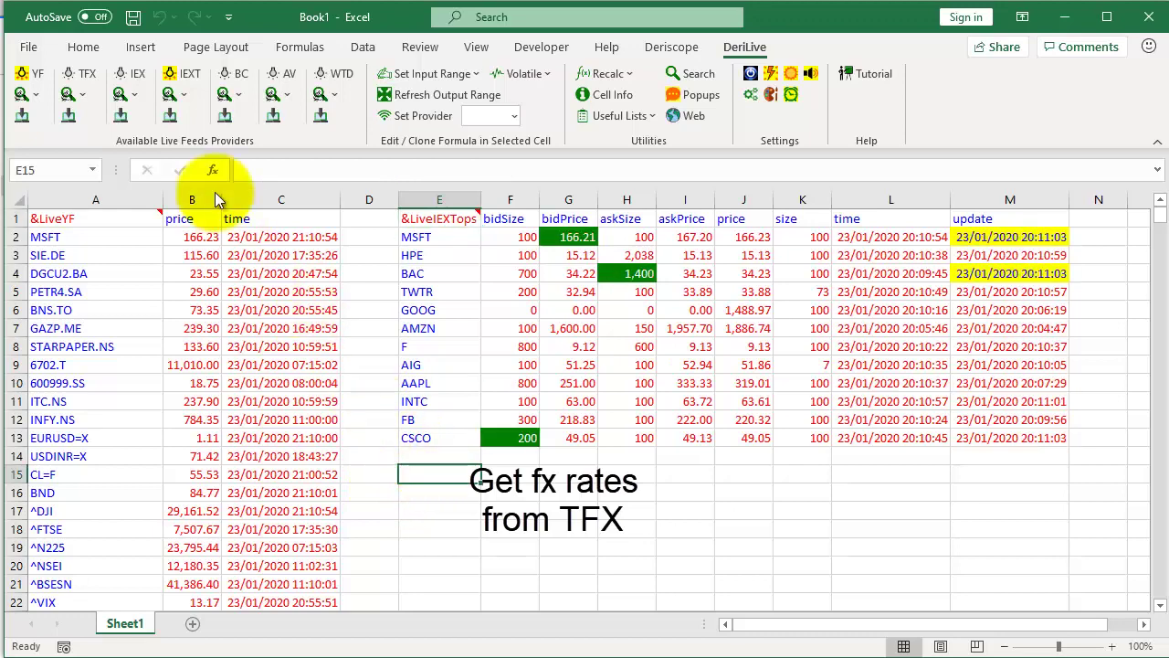
# Start the TFX live feed engine at cell E15 and set its update interval to 1 second
pyautogui.click(77, 72)
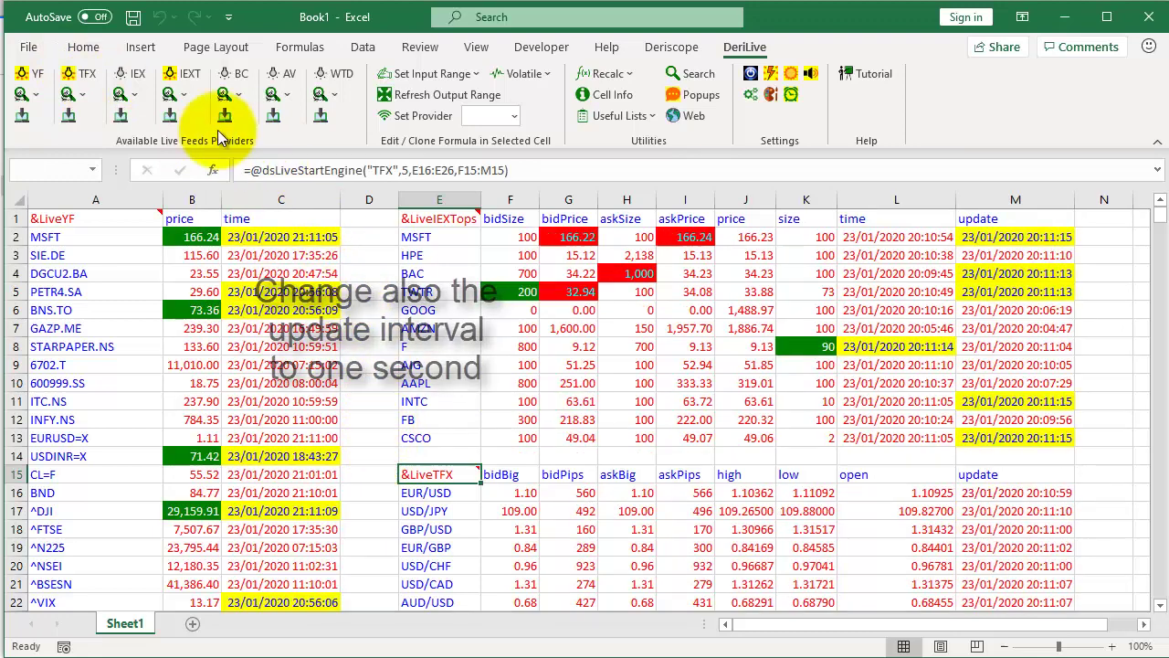
pyautogui.click(86, 96)
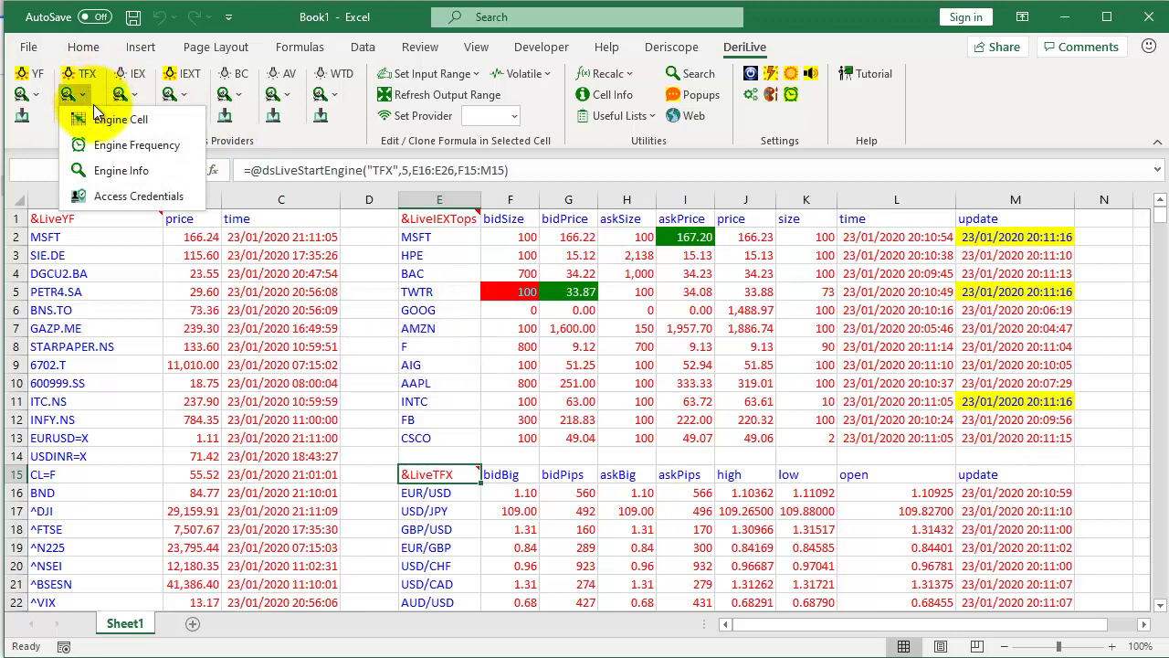
pyautogui.click(119, 142)
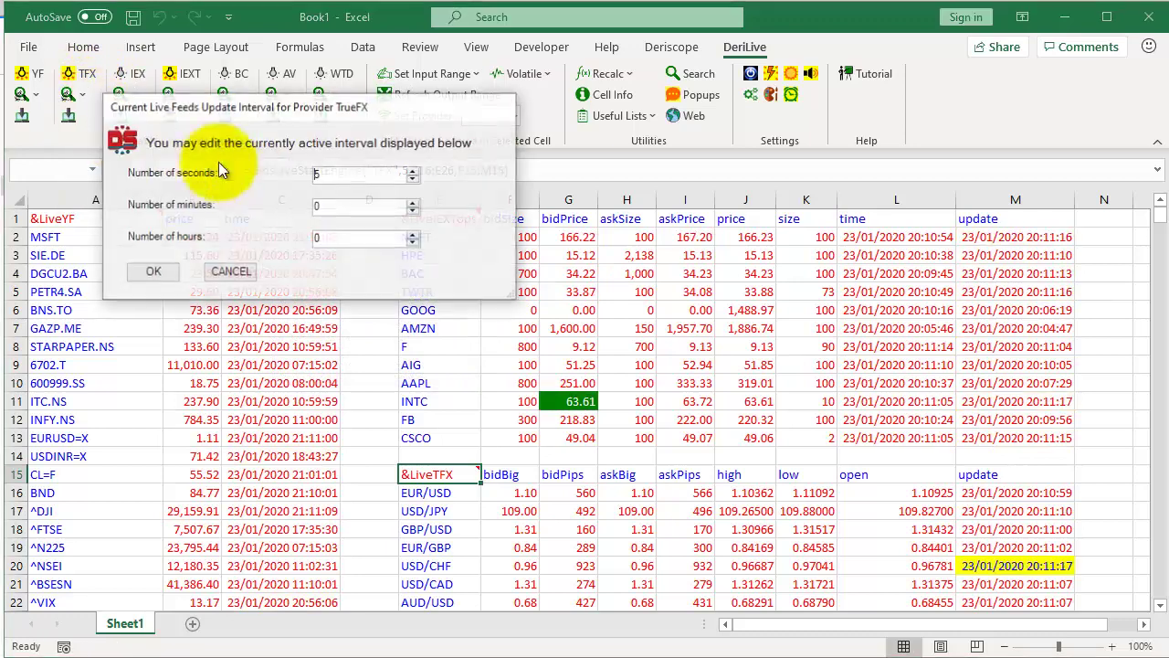
pyautogui.click(413, 180)
pyautogui.click(413, 180)
pyautogui.click(413, 180)
pyautogui.click(413, 180)
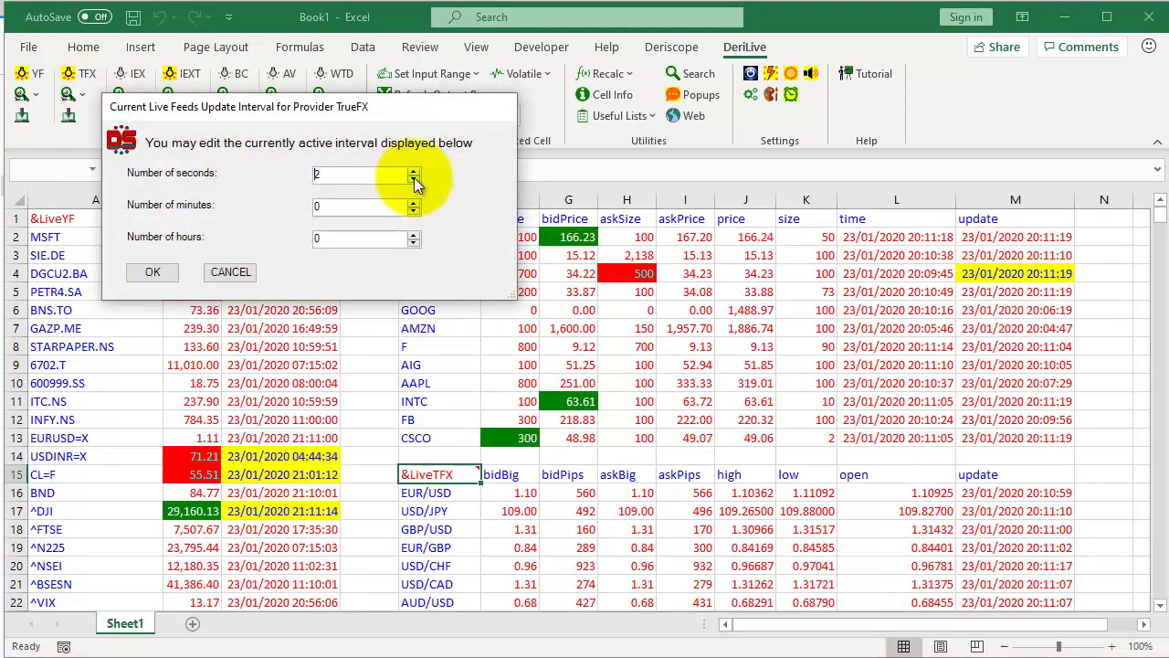
pyautogui.click(152, 274)
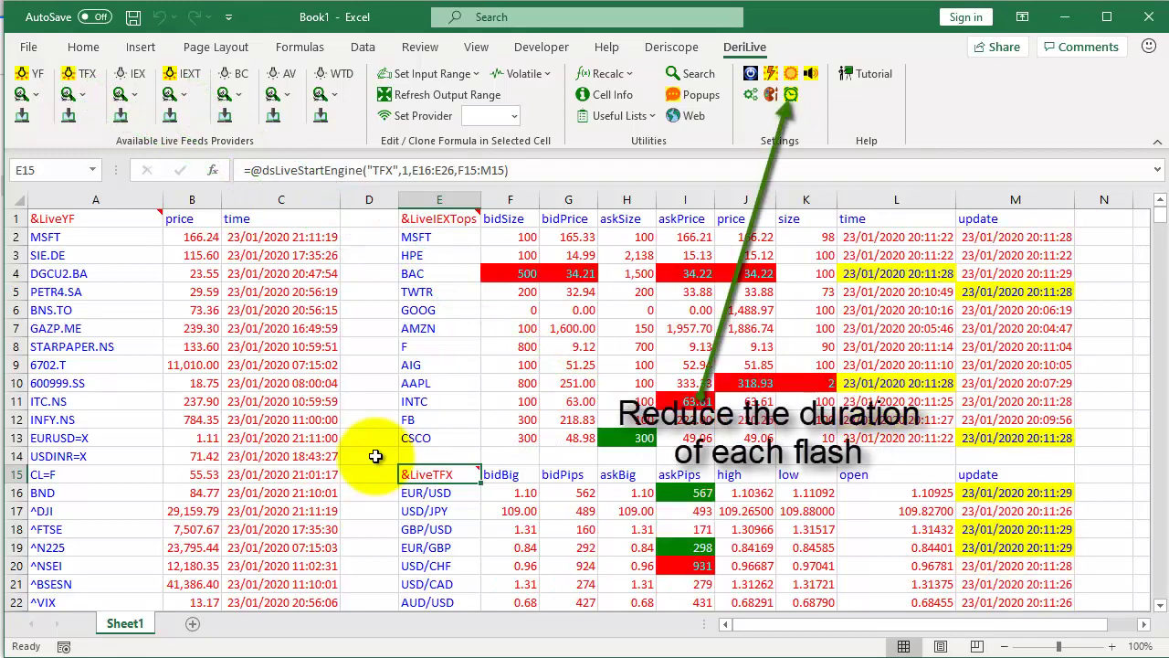
# Set the flash duration to 0 seconds and 2 tenths of a second
pyautogui.click(793, 97)
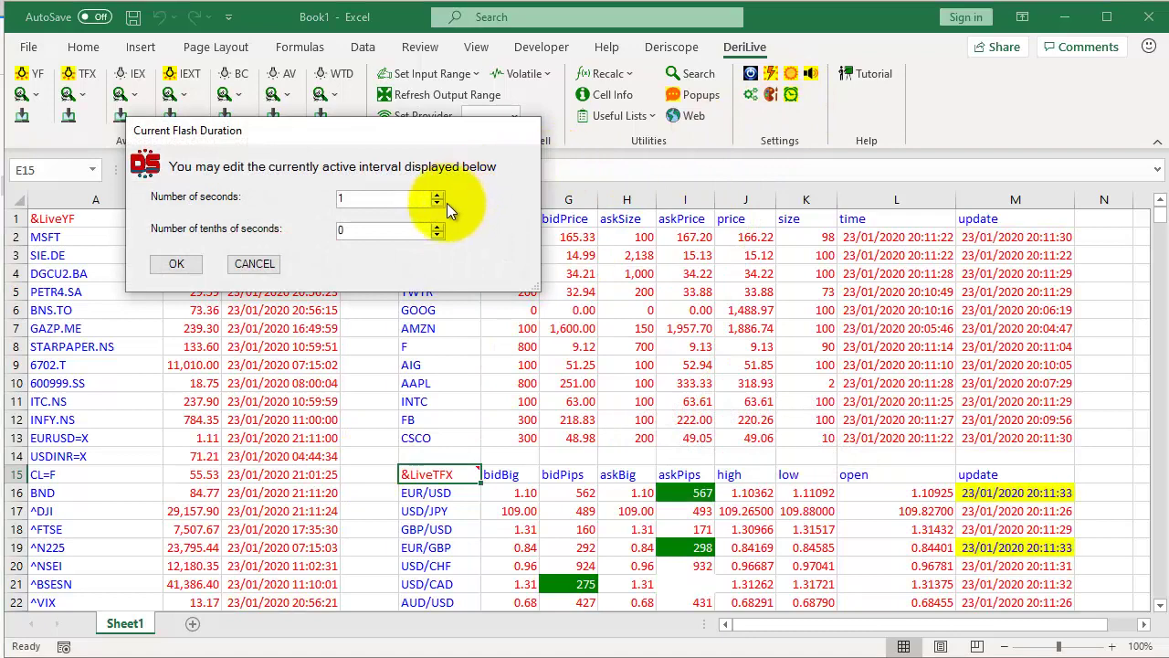
pyautogui.click(437, 204)
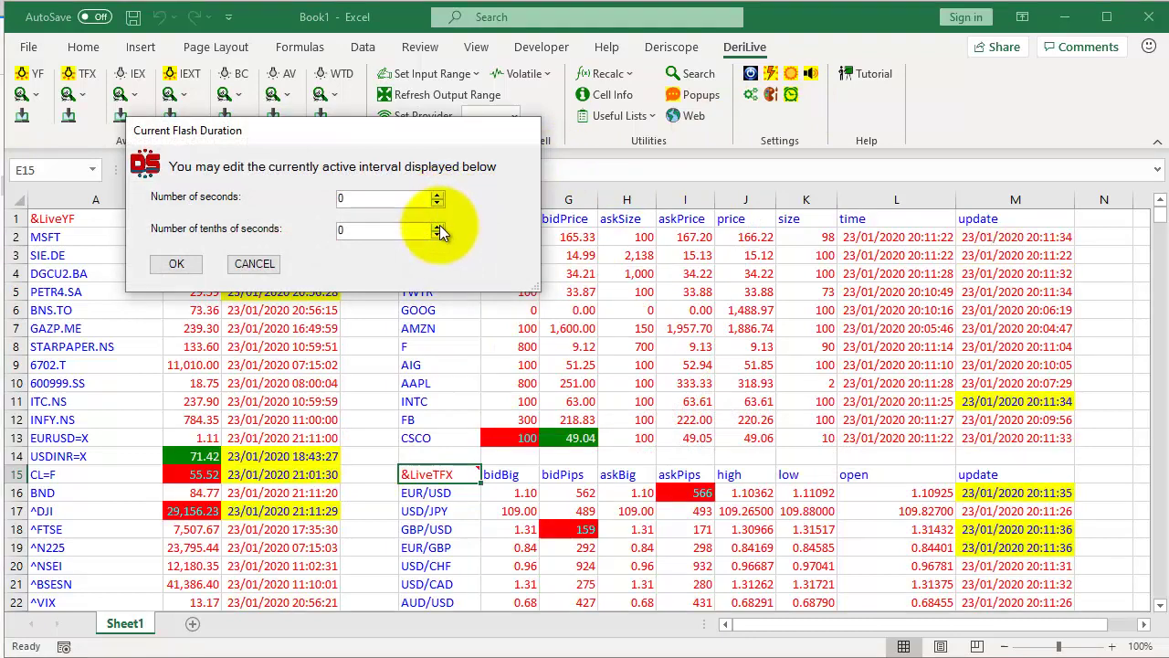
pyautogui.click(440, 224)
pyautogui.click(439, 224)
pyautogui.click(440, 225)
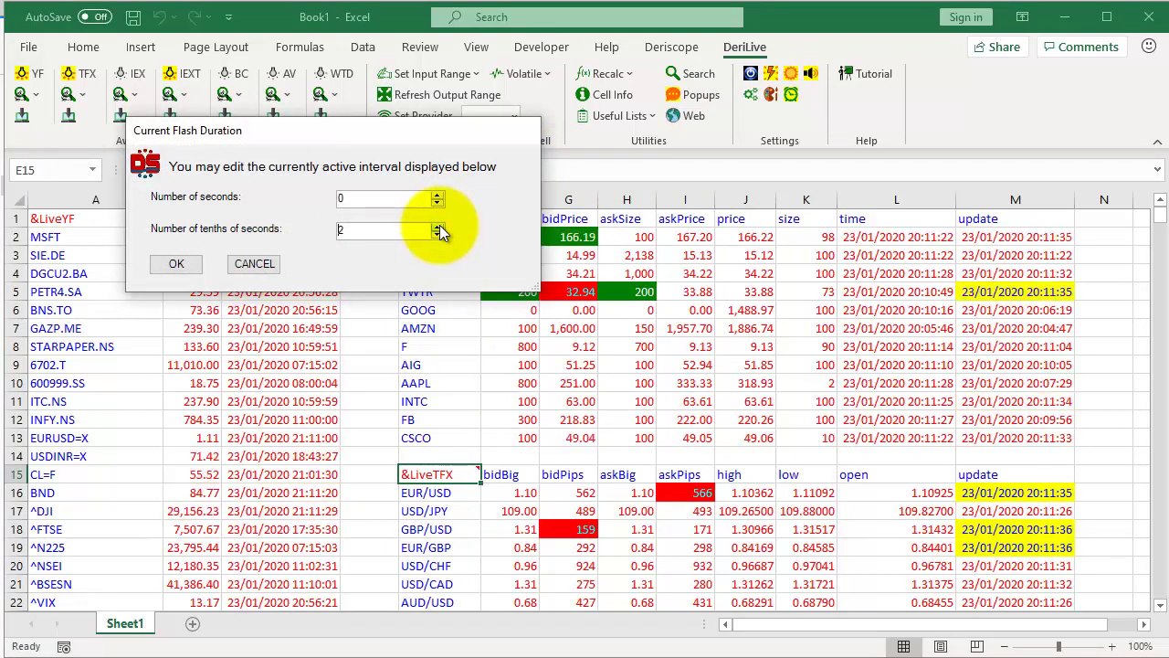
pyautogui.click(176, 263)
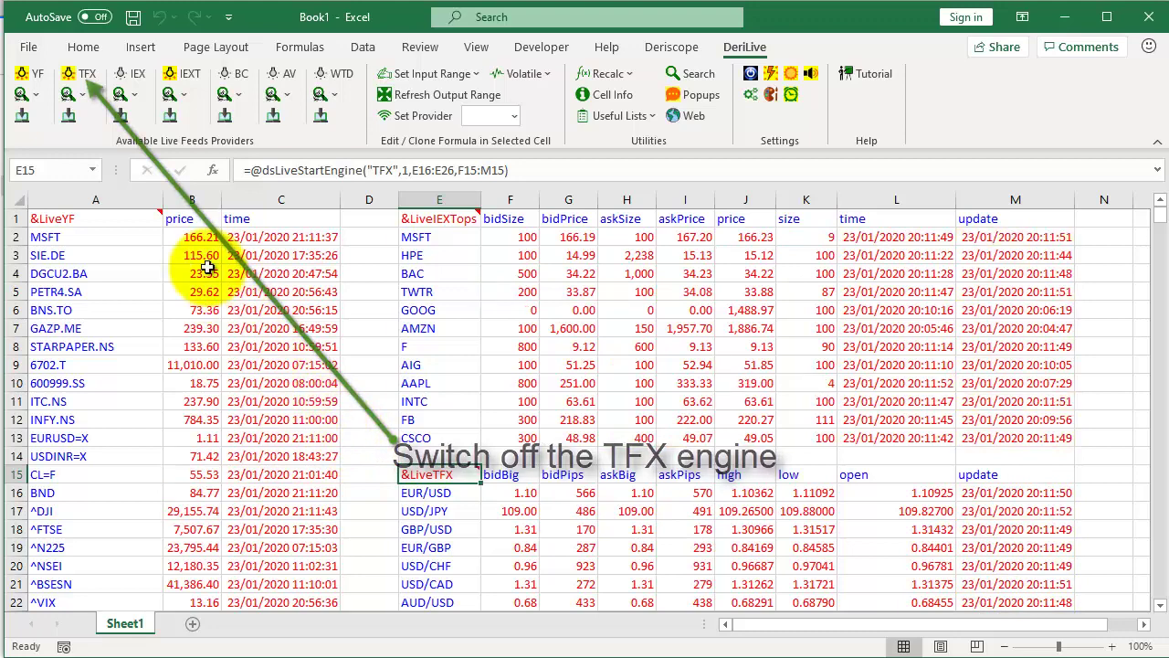
# Switch the TFX and IEXT live feed engines off and back on
pyautogui.click(80, 77)
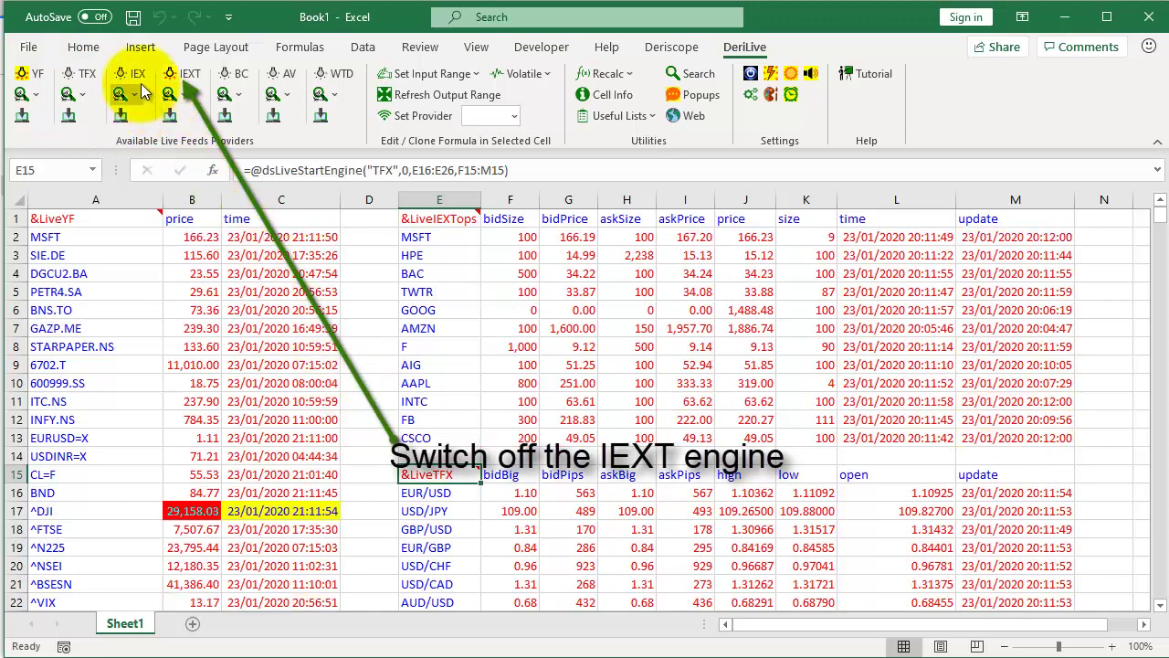
pyautogui.click(170, 78)
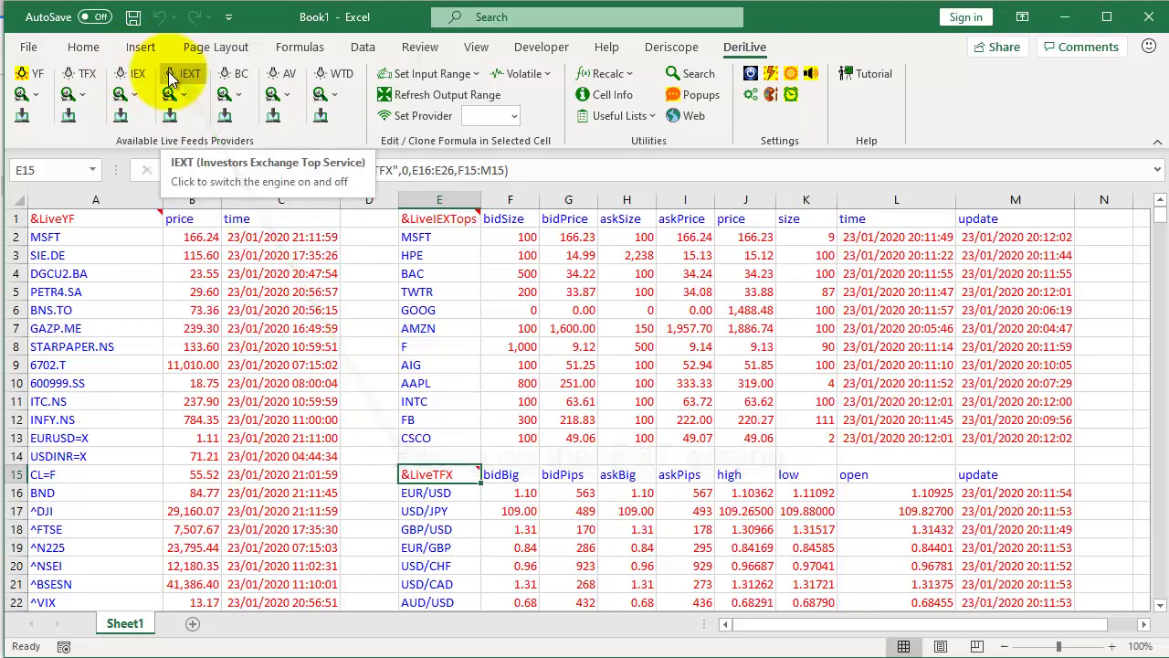
pyautogui.click(172, 77)
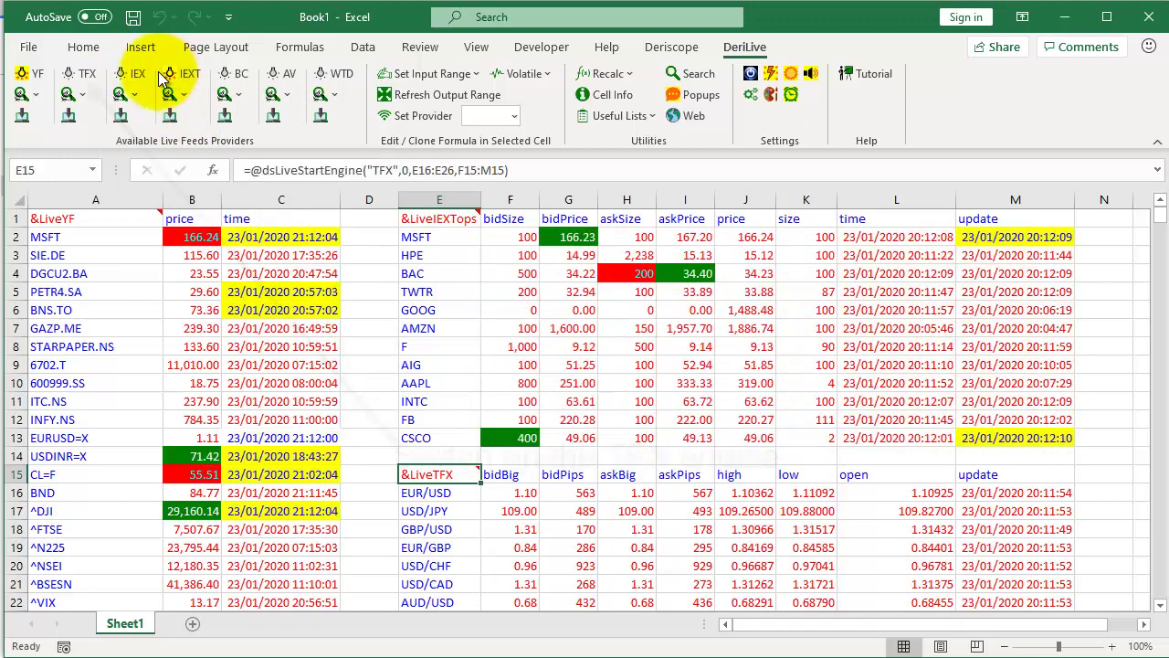
pyautogui.click(80, 79)
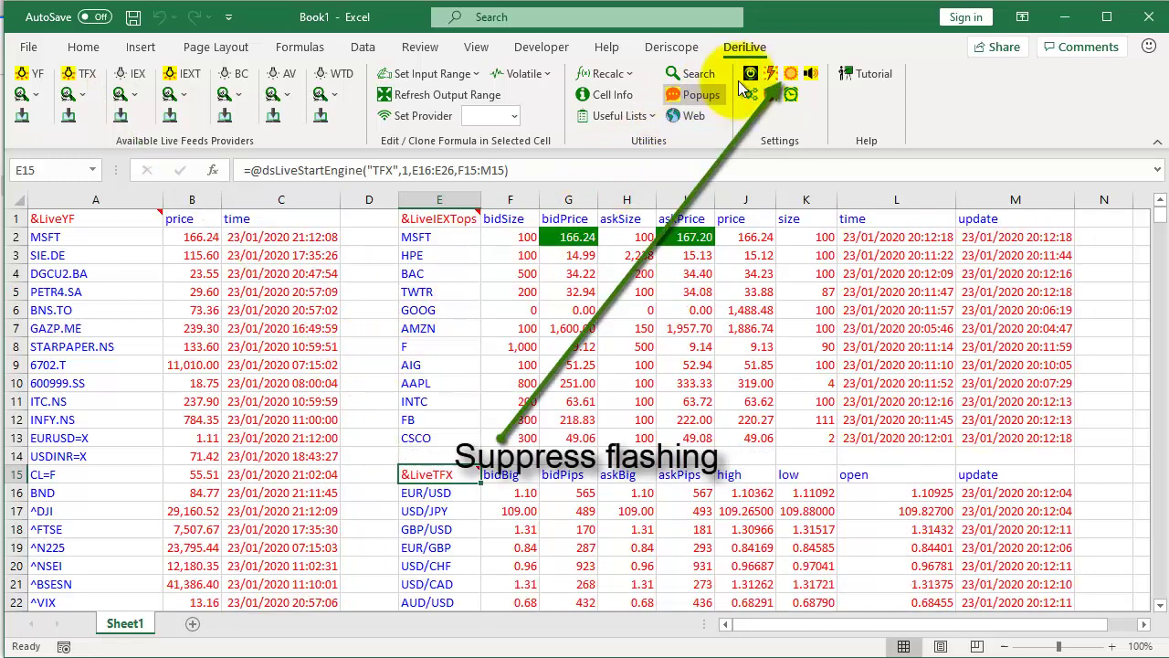
# Turn off the flashing of updated live data cells
pyautogui.click(791, 75)
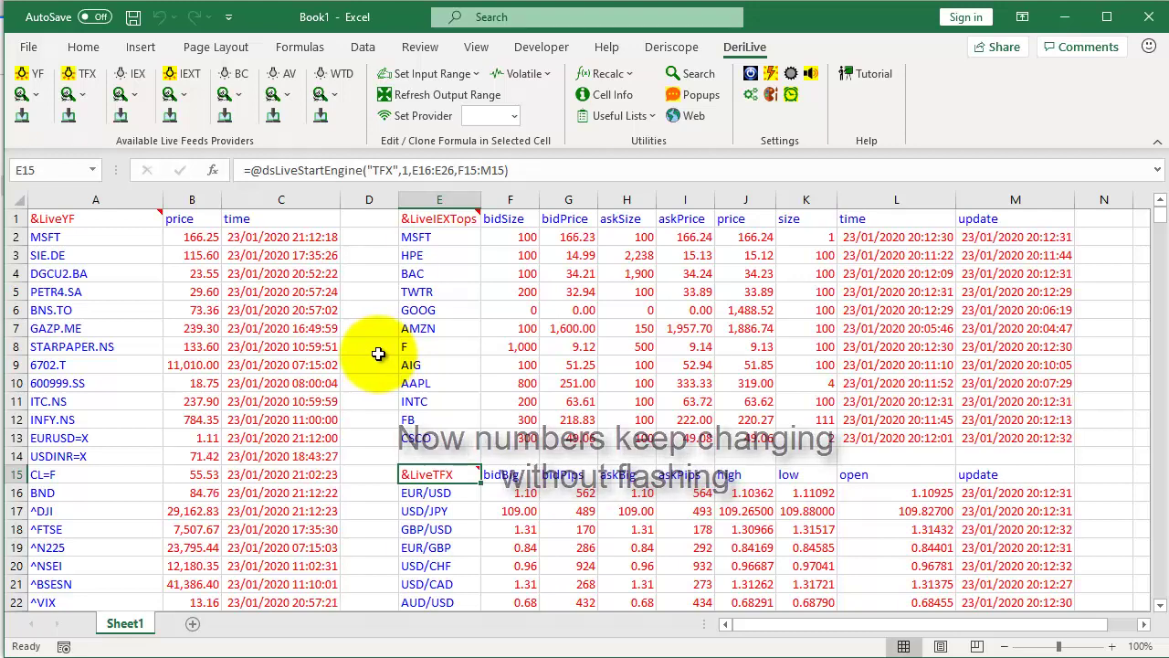
# Set the font color of the entire worksheet to black and deselect the cells
pyautogui.click(19, 199)
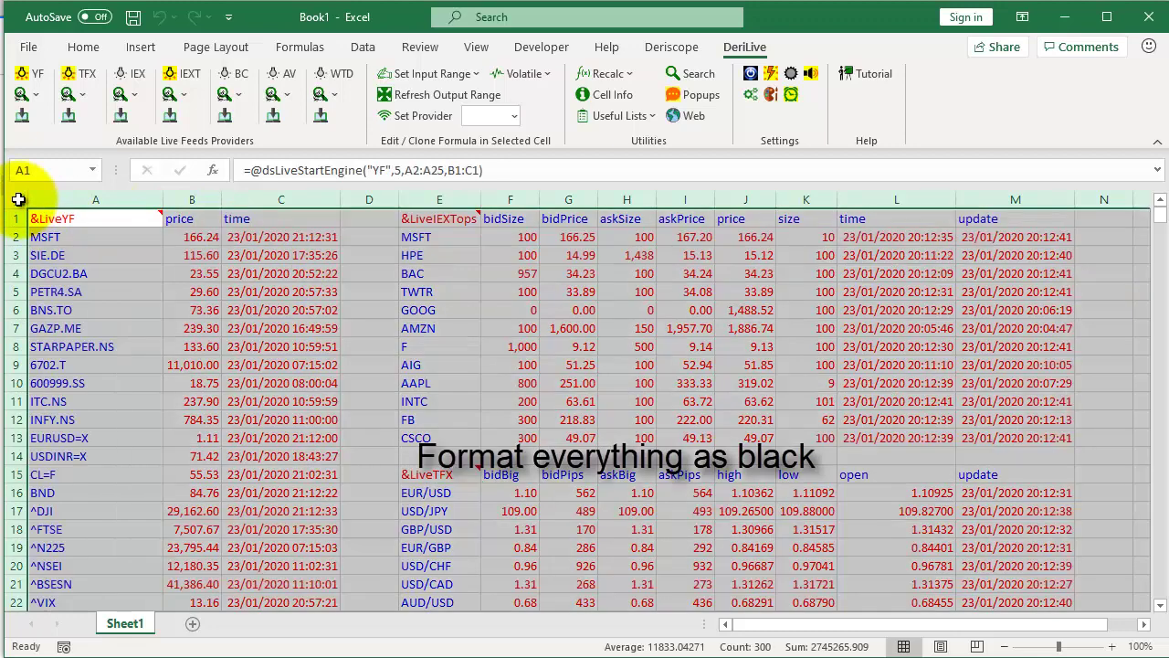
pyautogui.click(90, 53)
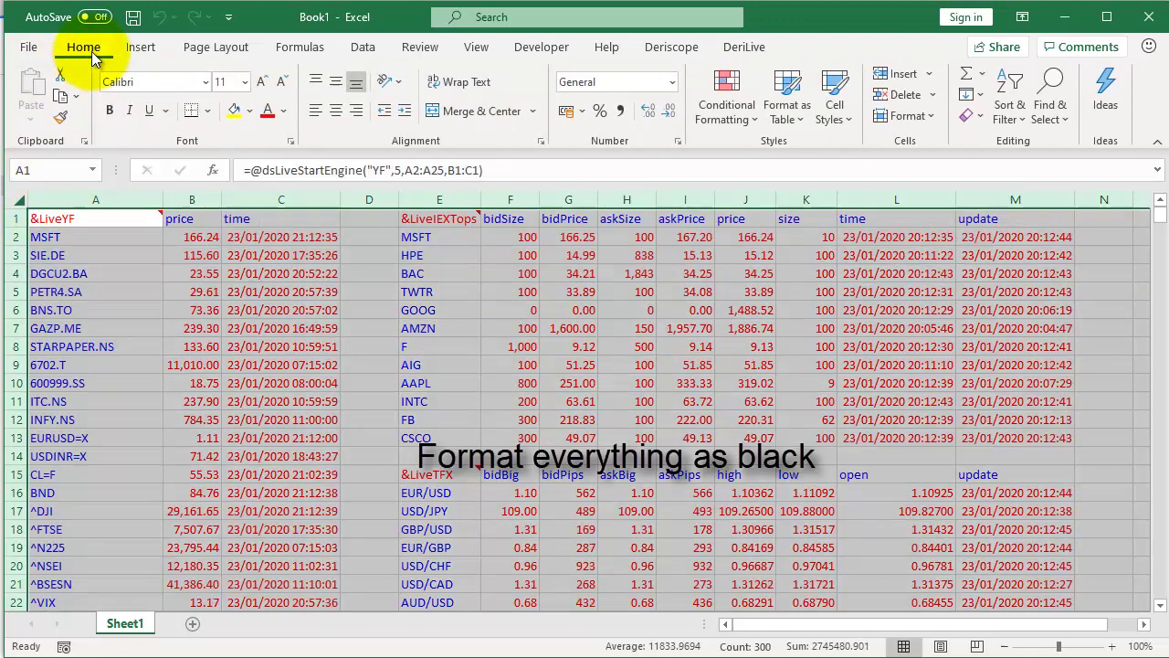
pyautogui.click(285, 111)
pyautogui.click(306, 135)
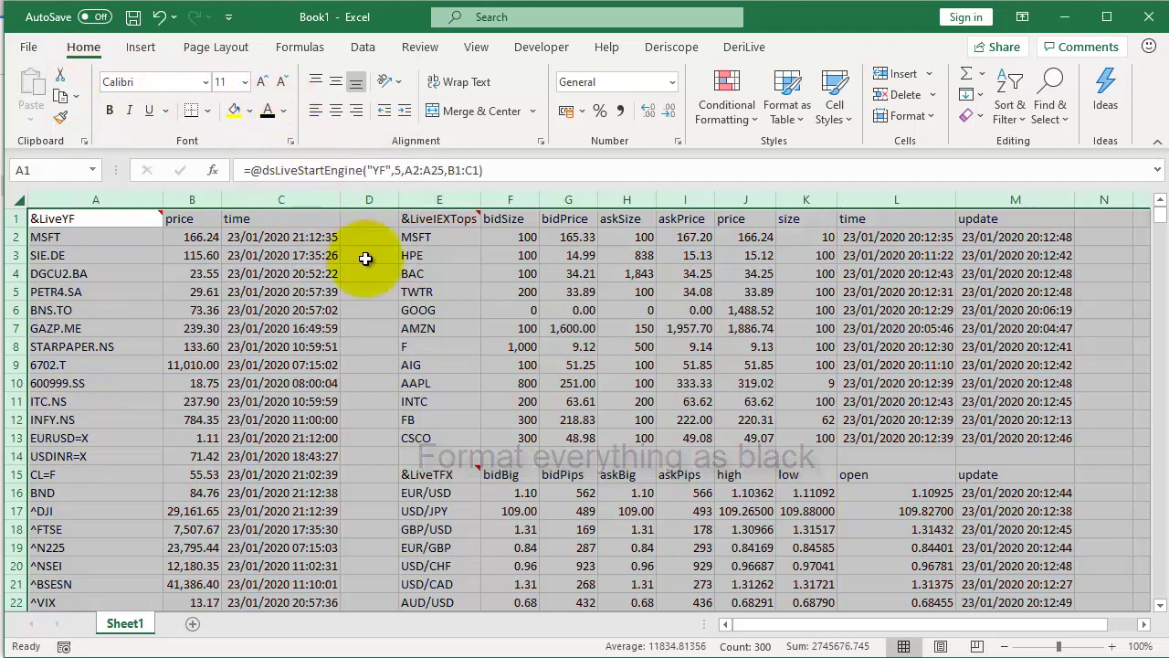
pyautogui.click(369, 255)
# Apply the alternative default colors for when cell values change, and turn the flashing of updated live data cells back on
pyautogui.click(732, 49)
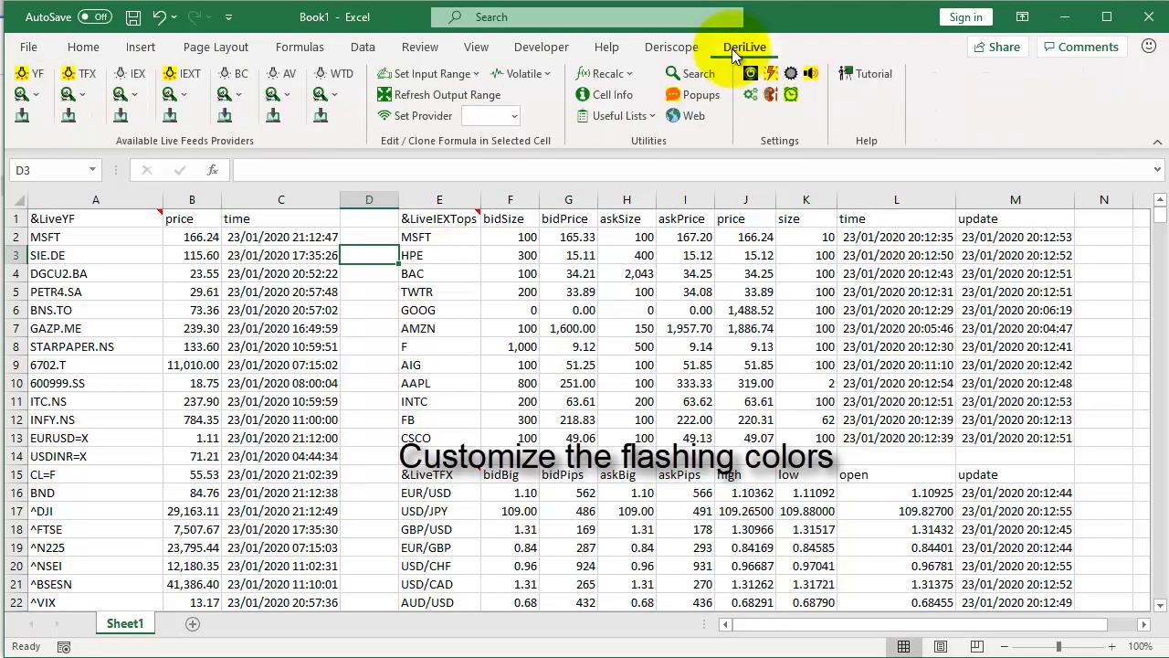
pyautogui.click(766, 96)
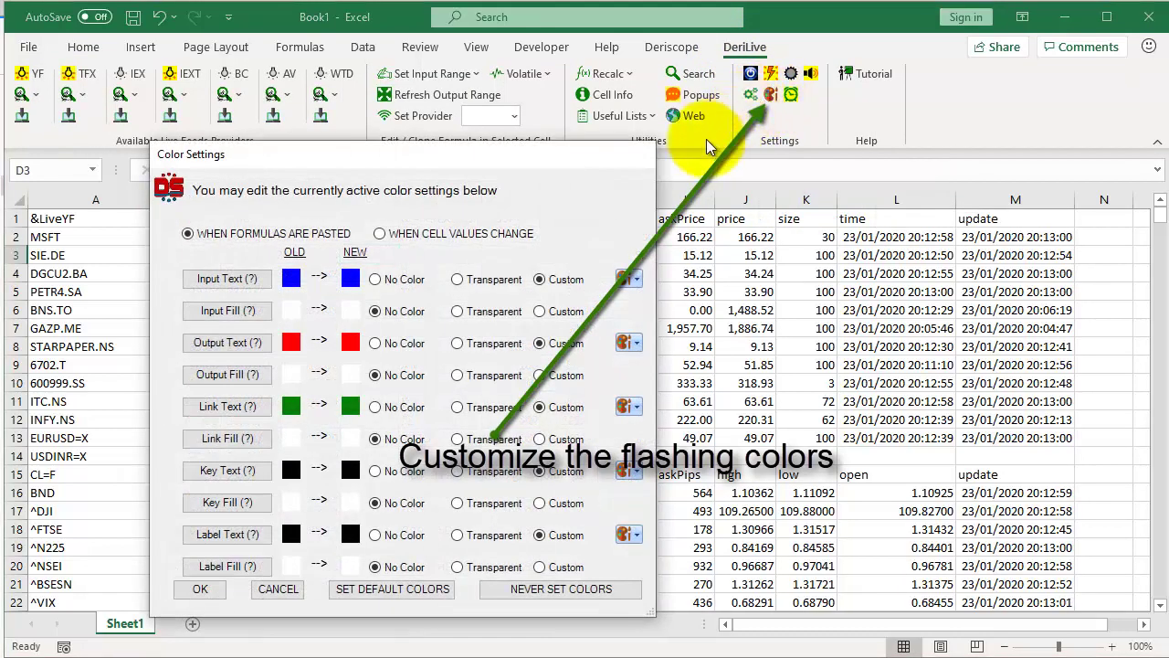
pyautogui.click(381, 234)
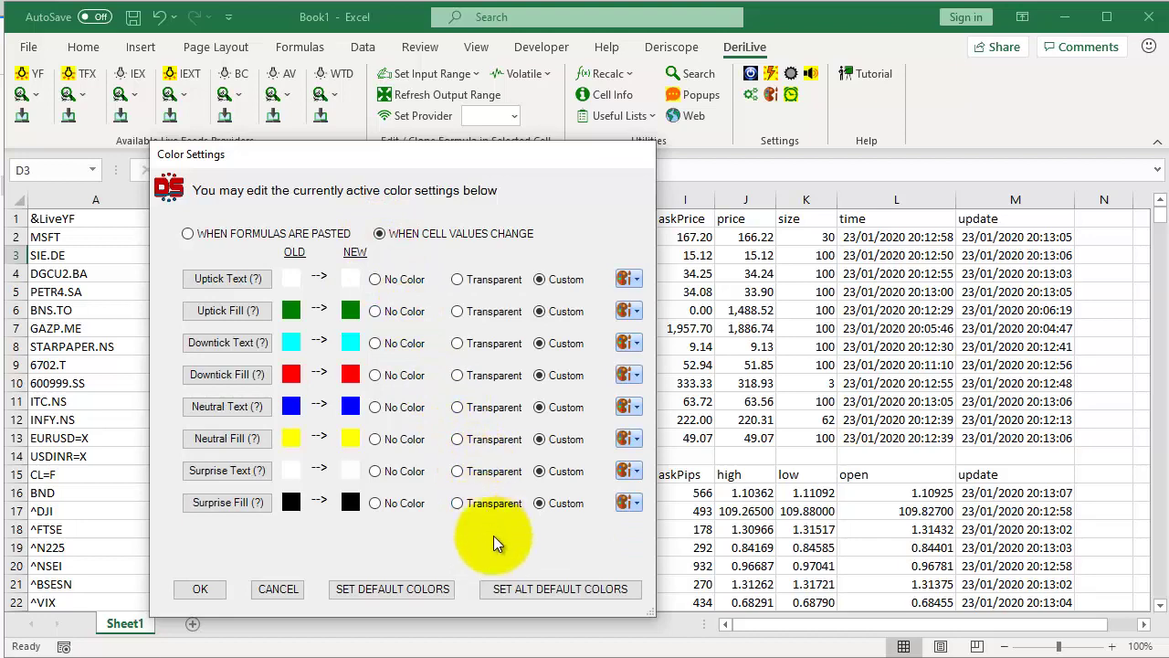
pyautogui.click(512, 591)
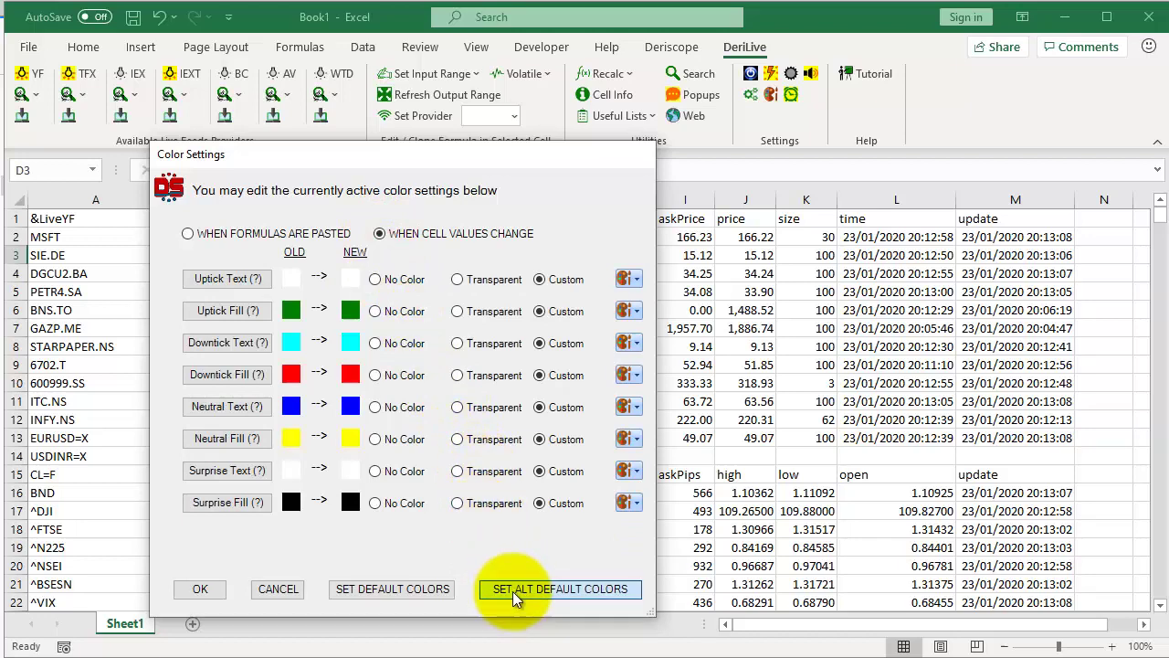
pyautogui.click(201, 590)
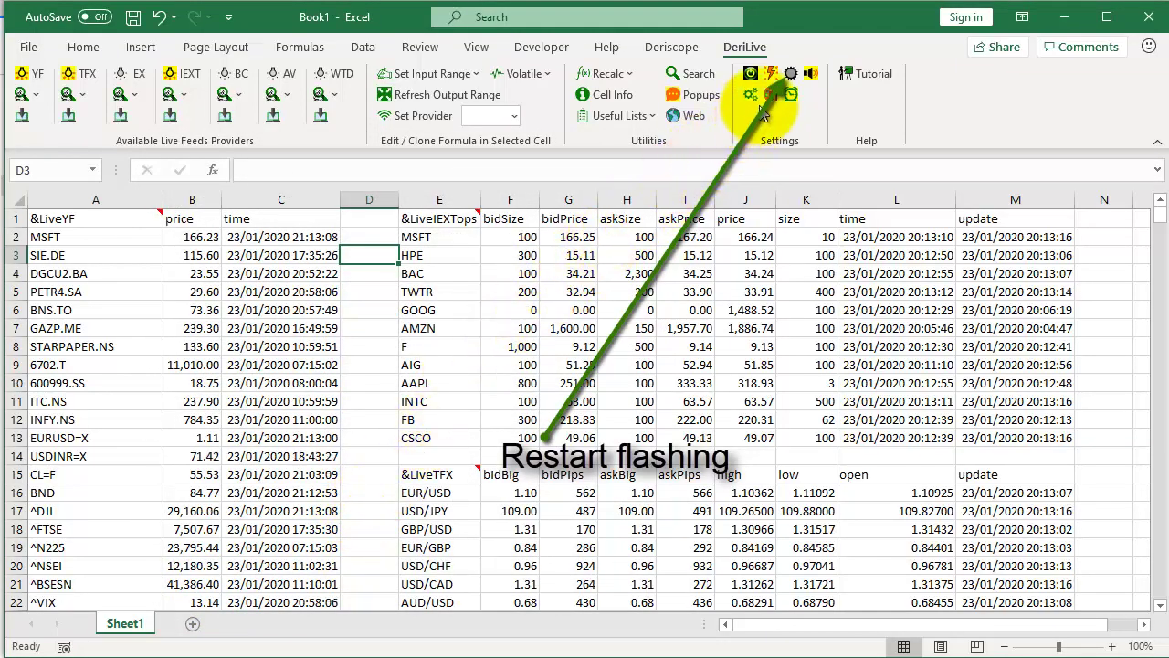
pyautogui.click(791, 77)
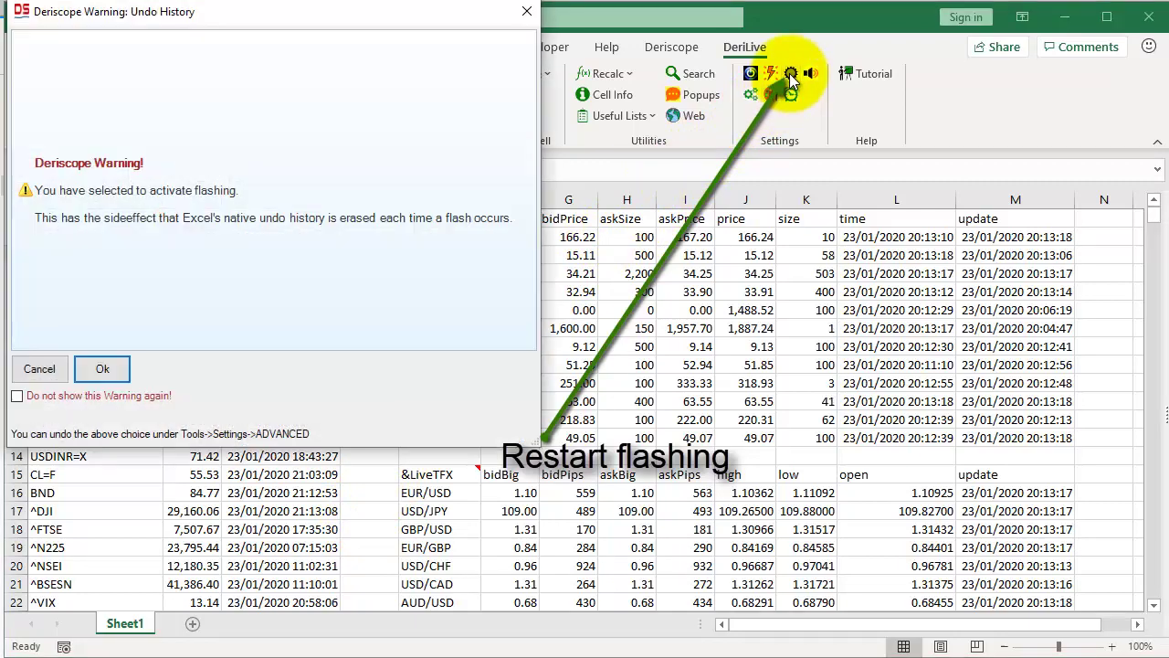
pyautogui.click(102, 369)
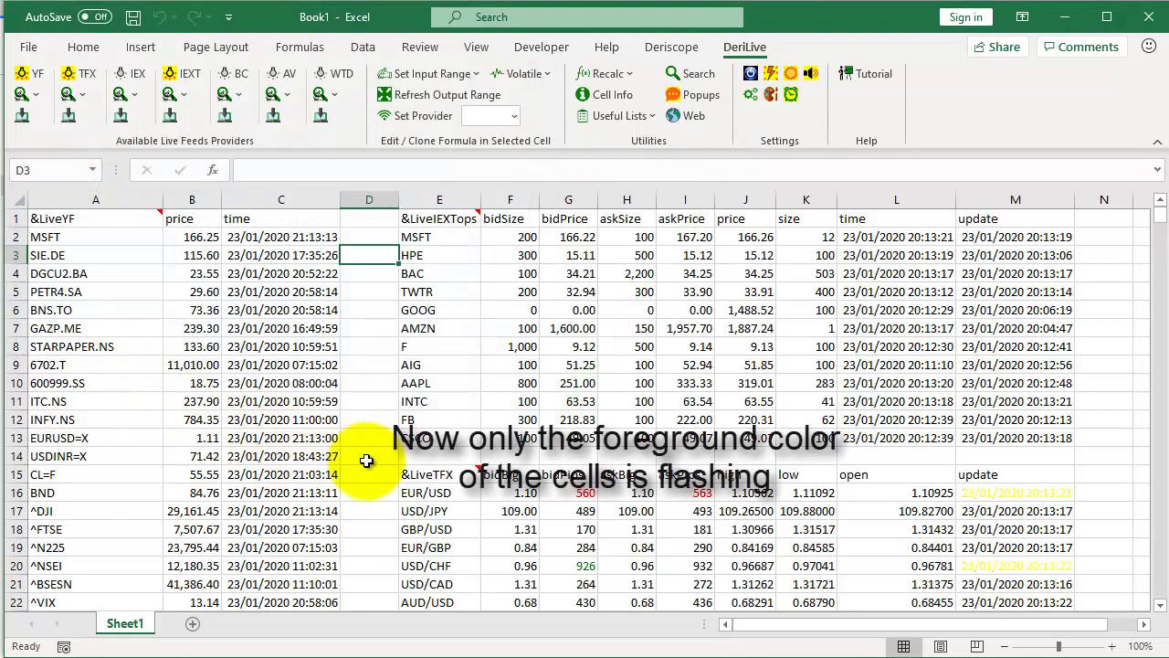